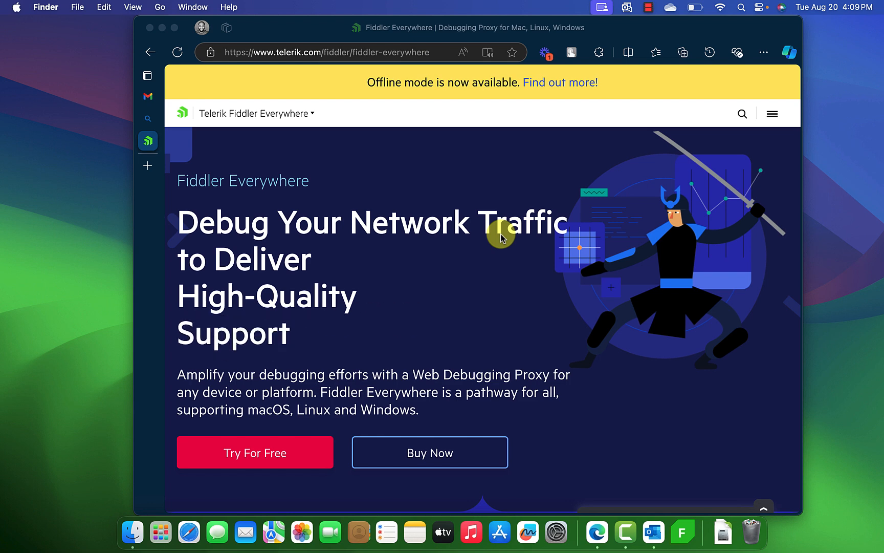
# Search Bing for 'fiddler' from the Edge address bar
pyautogui.click(316, 55)
pyautogui.write('fi')
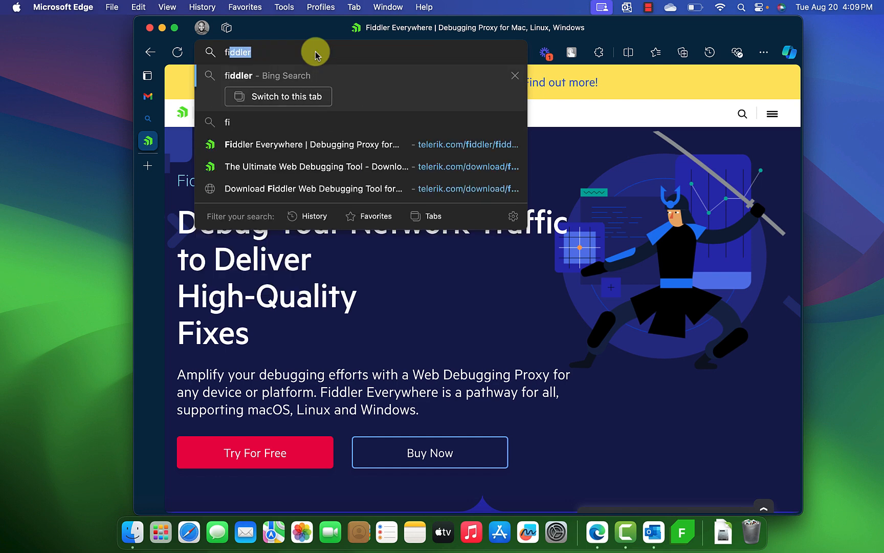
pyautogui.write('ddler')
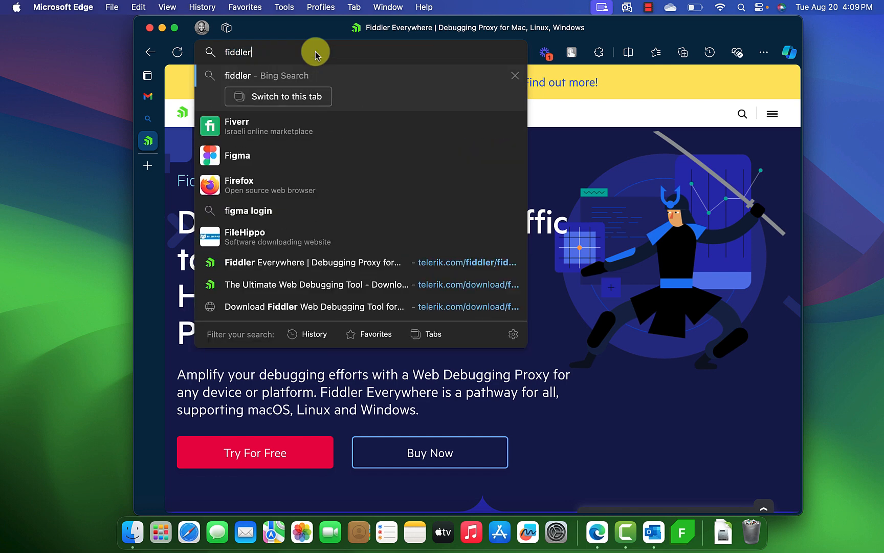
pyautogui.press('Return')
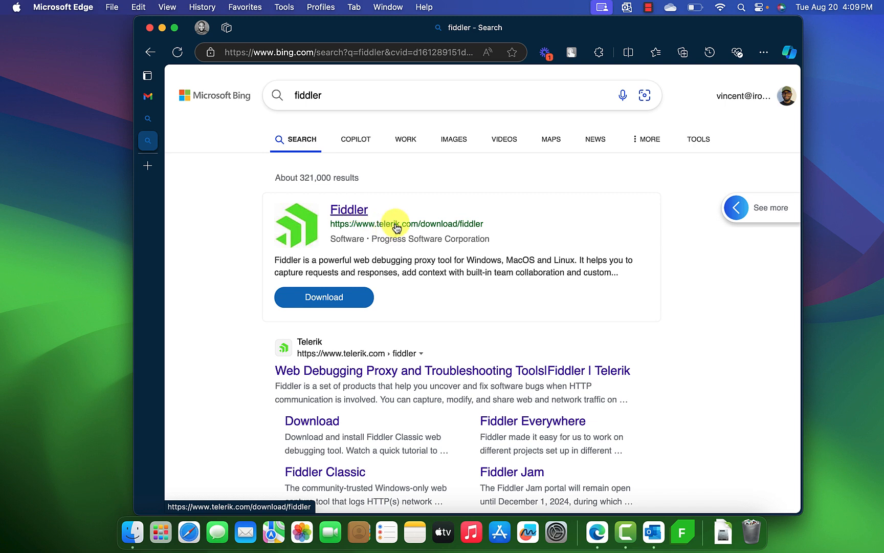
# Open the telerik.com Fiddler download result, close the two leftover tabs, and make Edge full screen
pyautogui.click(346, 208)
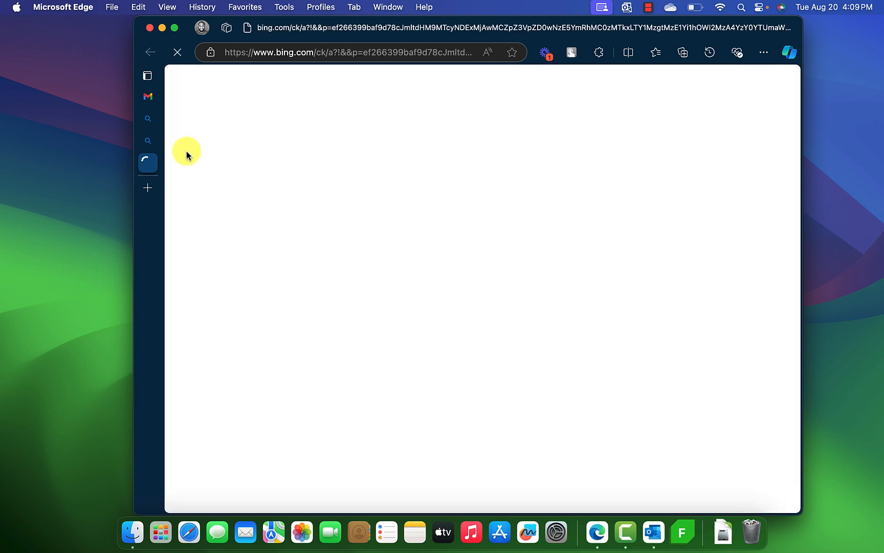
pyautogui.moveTo(156, 140)
pyautogui.click(193, 141)
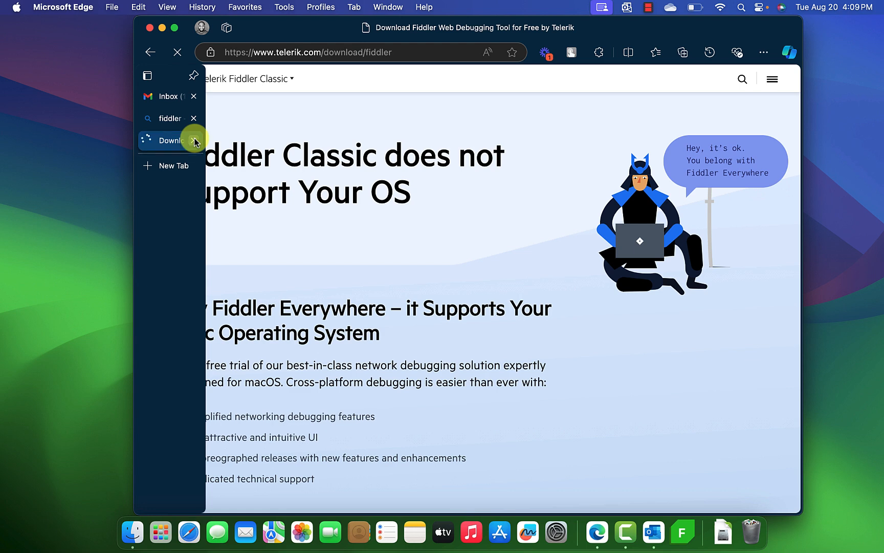
pyautogui.click(193, 119)
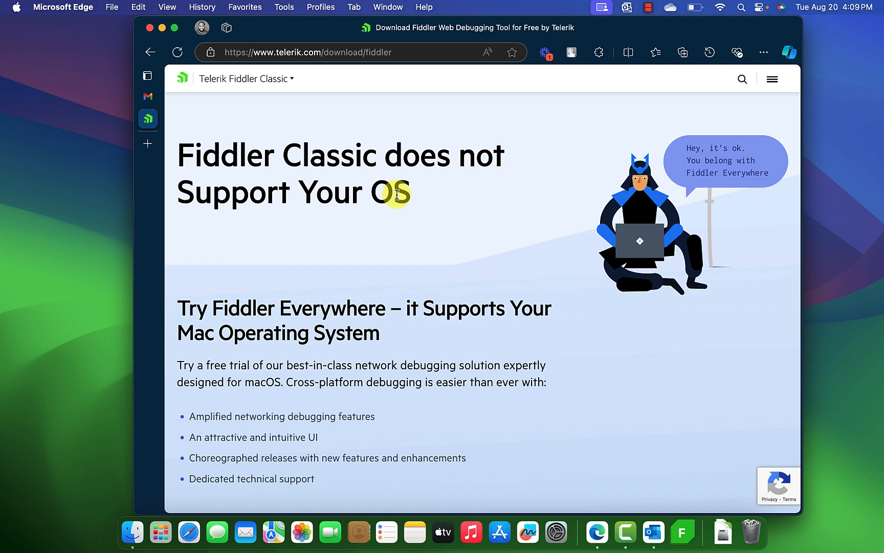
pyautogui.click(174, 27)
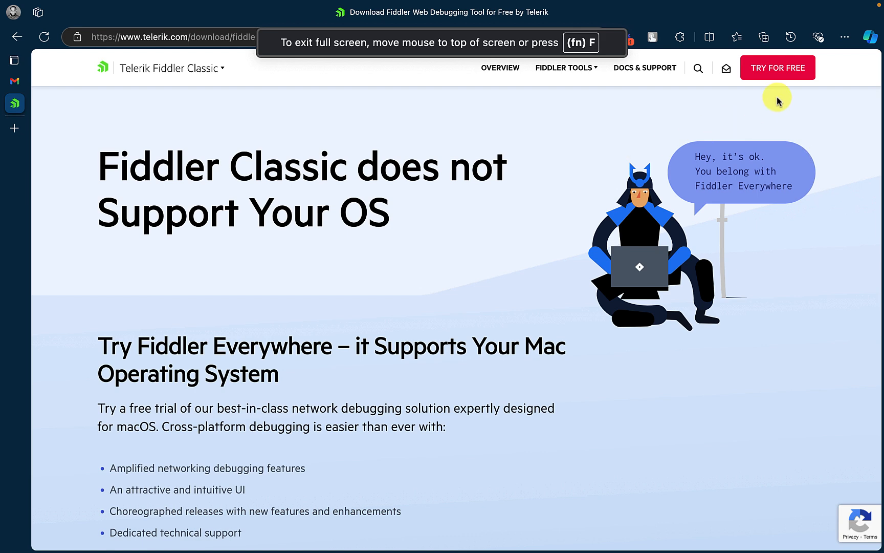
pyautogui.moveTo(547, 85)
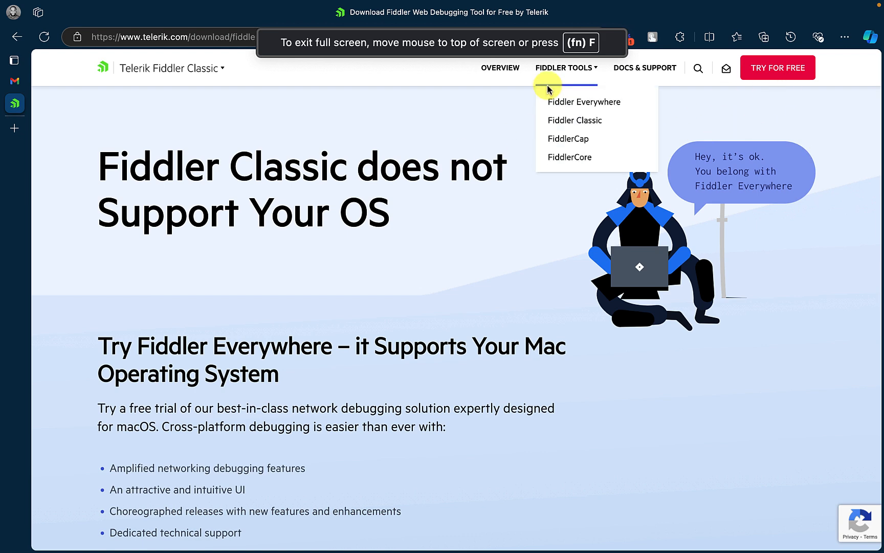
# Browse the Fiddler Everywhere product page, then open its Buy Now pricing page
pyautogui.click(584, 103)
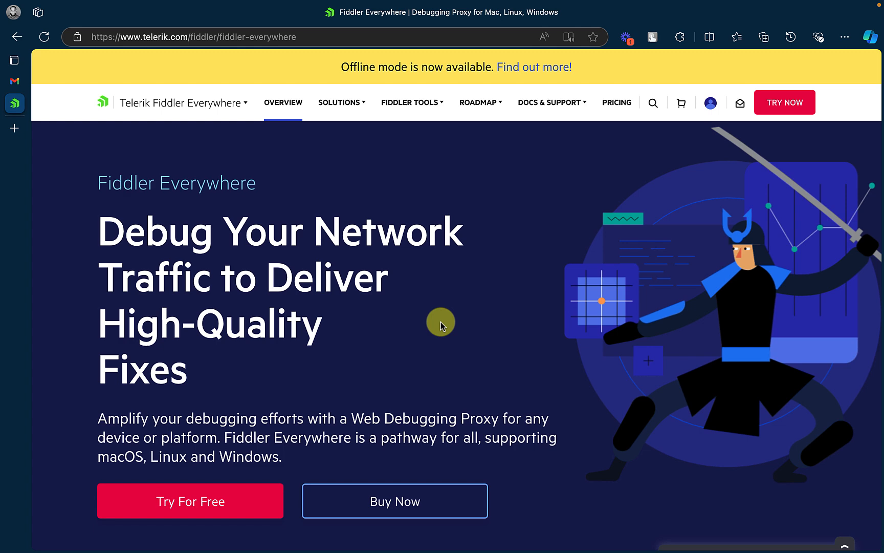
pyautogui.scroll(-1, 441, 321)
pyautogui.scroll(-2, 442, 325)
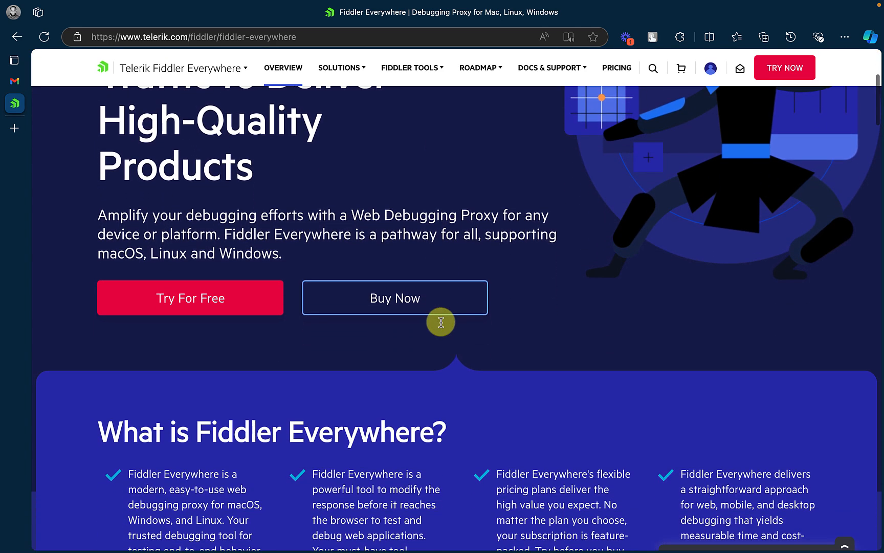
pyautogui.scroll(3, 442, 321)
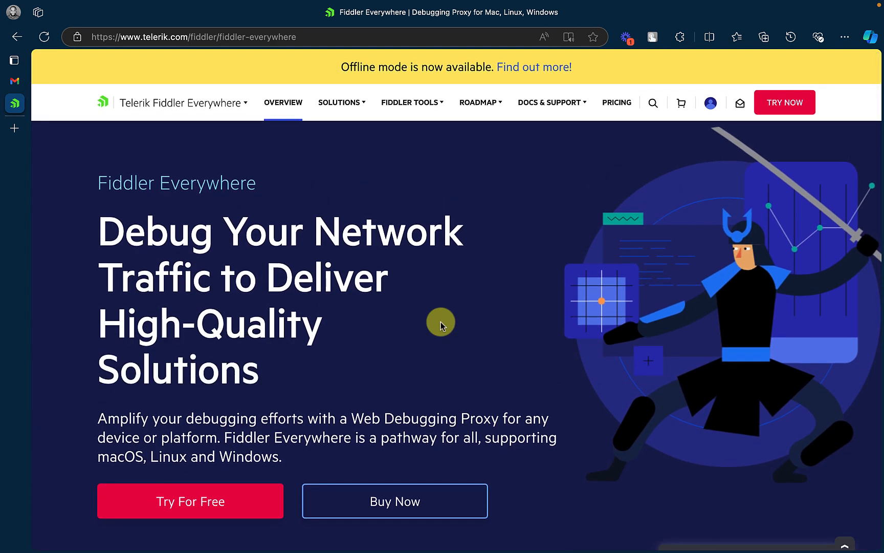
pyautogui.scroll(-1, 442, 325)
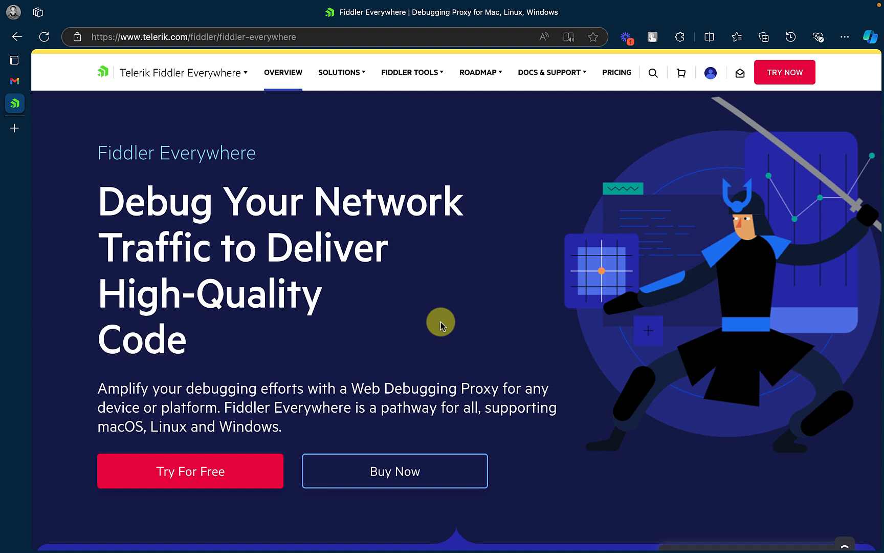
pyautogui.click(393, 471)
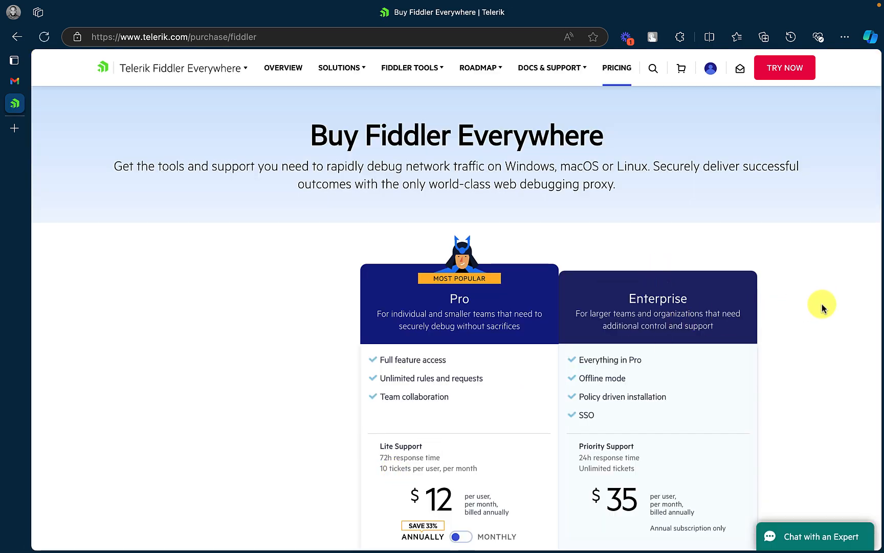
# Review the Pro ($12) and Enterprise ($35) plans and features table, then go back to the overview
pyautogui.scroll(-3, 822, 307)
pyautogui.scroll(-1, 822, 307)
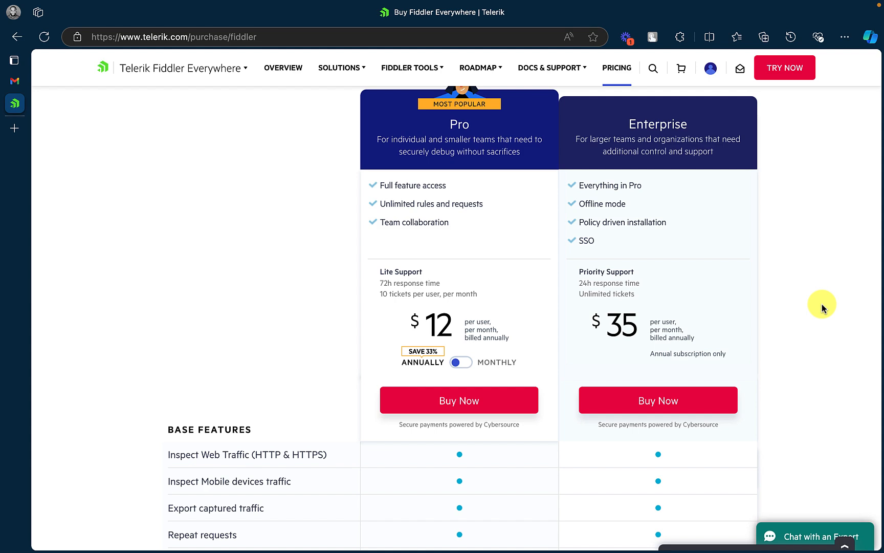
pyautogui.scroll(-1, 822, 307)
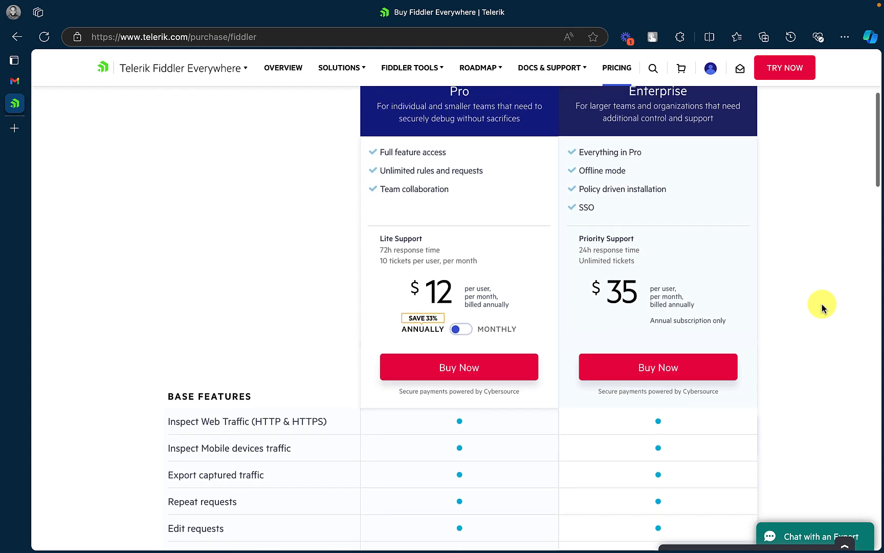
pyautogui.scroll(2, 822, 307)
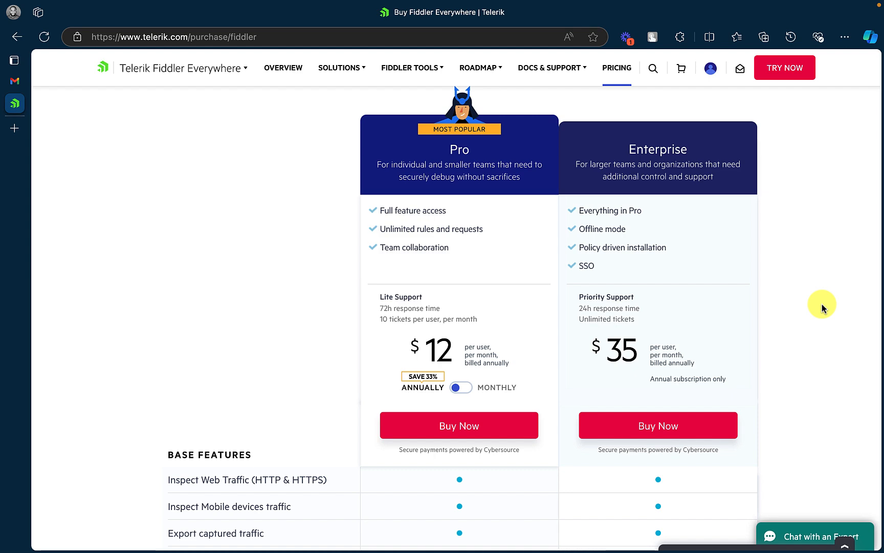
pyautogui.scroll(-5, 822, 307)
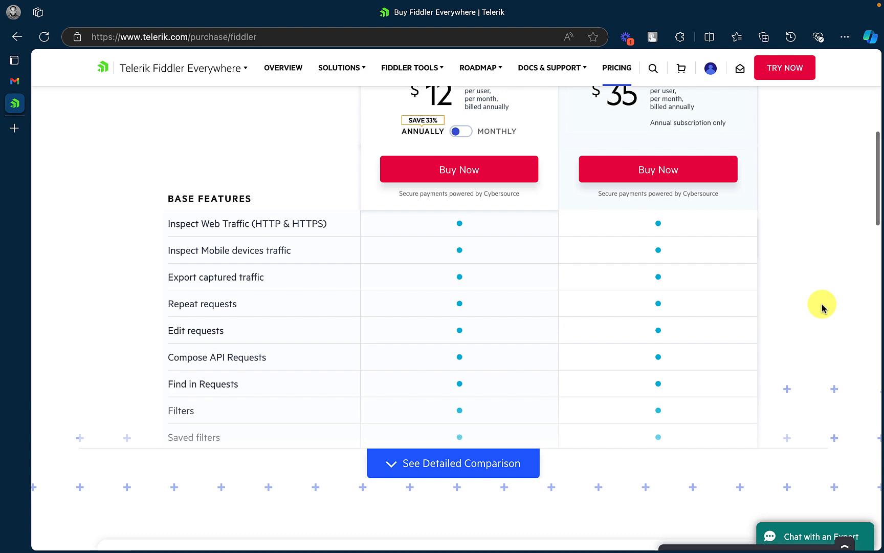
pyautogui.scroll(-3, 822, 307)
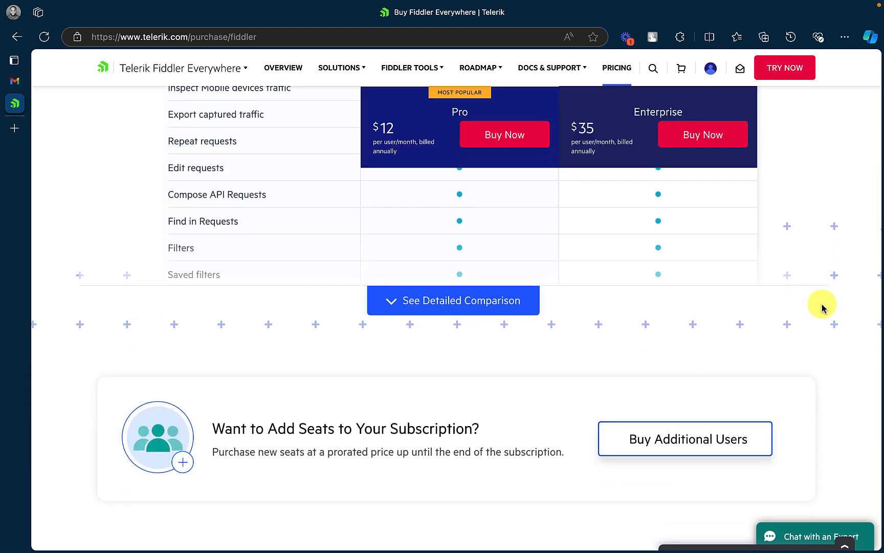
pyautogui.scroll(10, 822, 307)
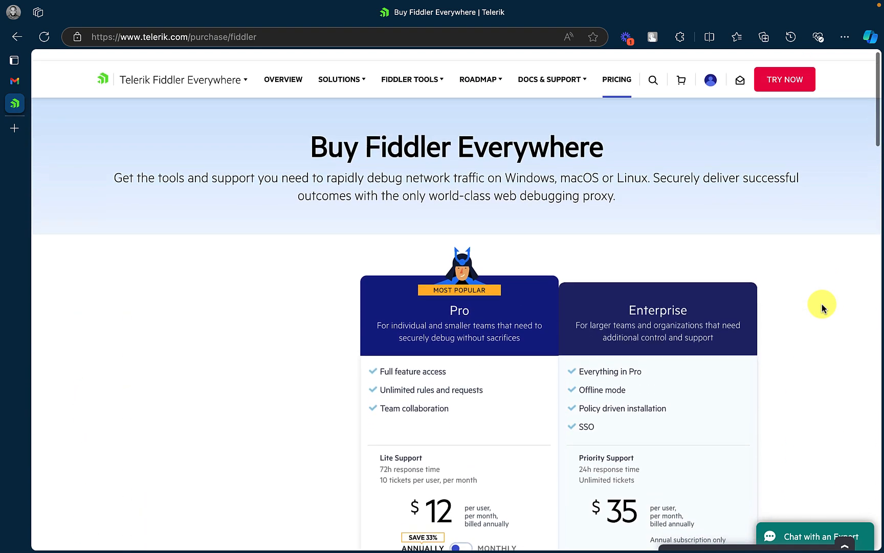
pyautogui.click(17, 37)
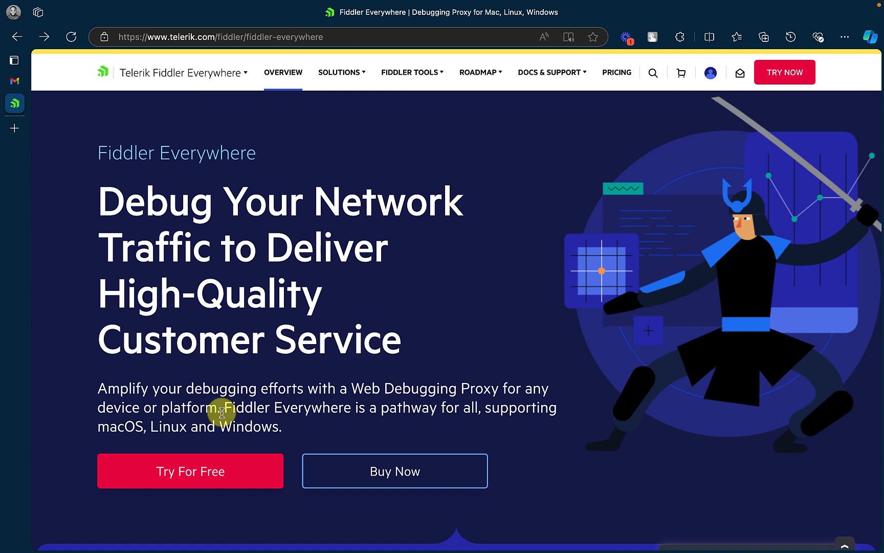
# Open the Try For Free download page and switch to the Intel Chip (MacOS 11+) build
pyautogui.click(219, 472)
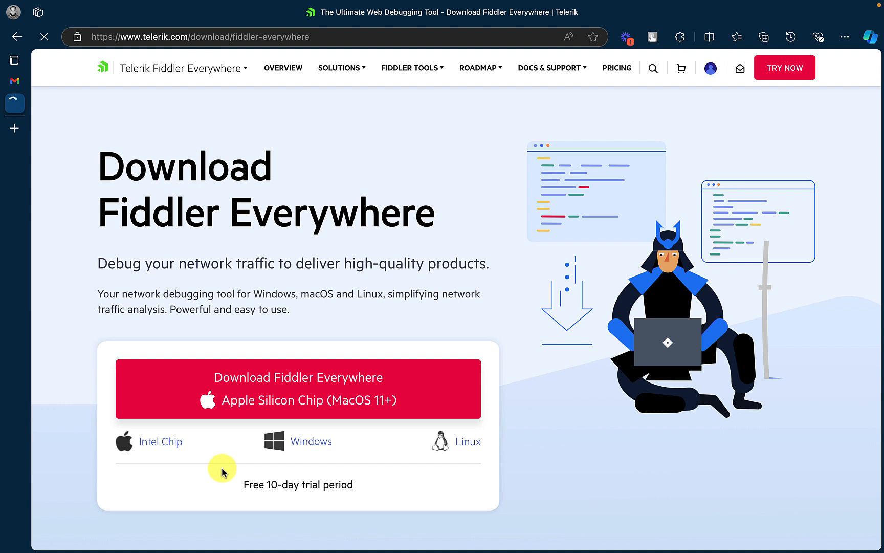
pyautogui.scroll(-2, 204, 323)
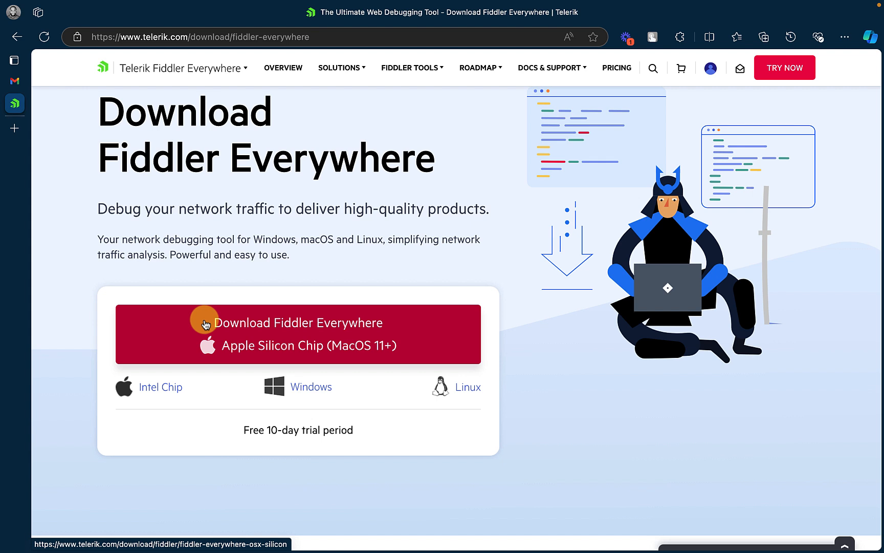
pyautogui.click(153, 386)
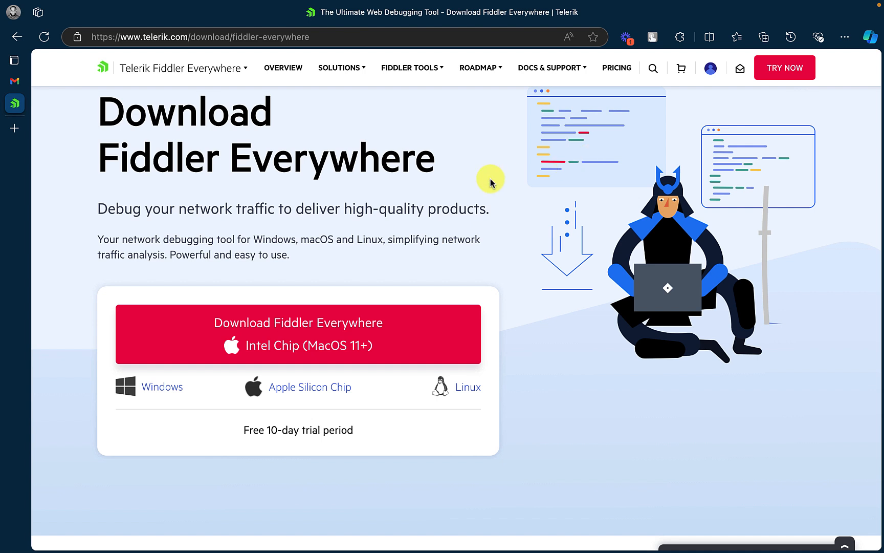
# Open the downloaded Fiddler Everywhere 5.15.1 installer from Edge's Downloads list
pyautogui.moveTo(754, 4)
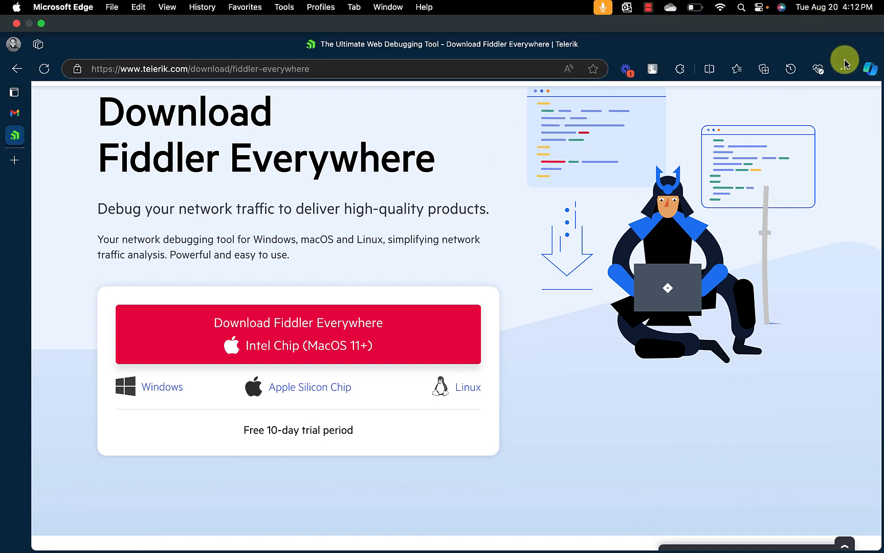
pyautogui.click(845, 70)
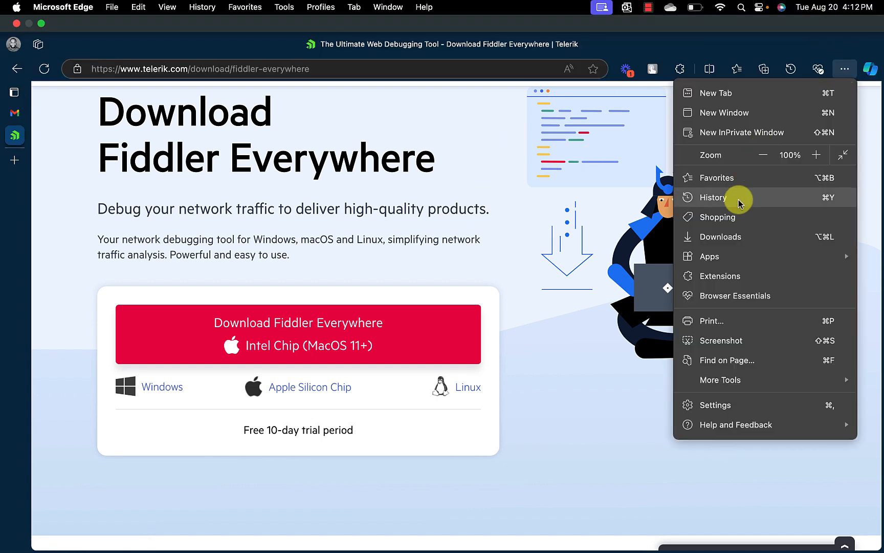
pyautogui.click(740, 241)
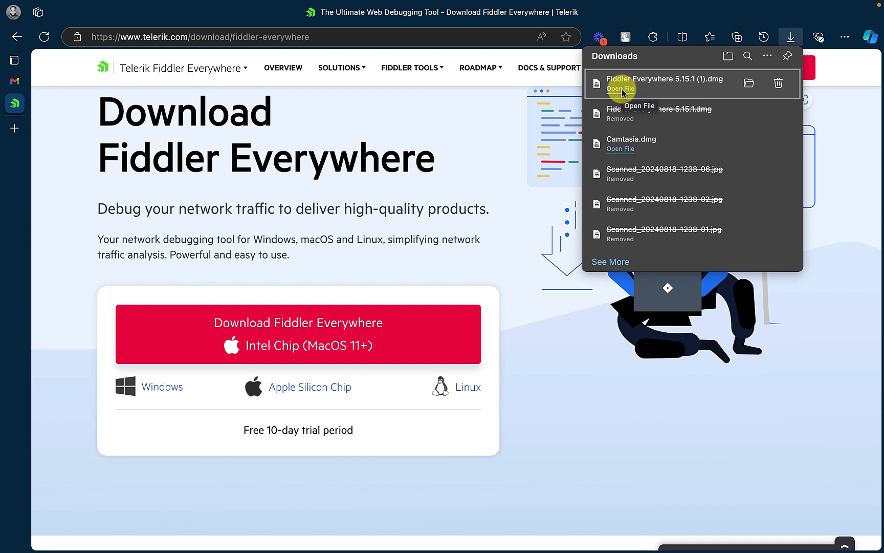
pyautogui.click(470, 223)
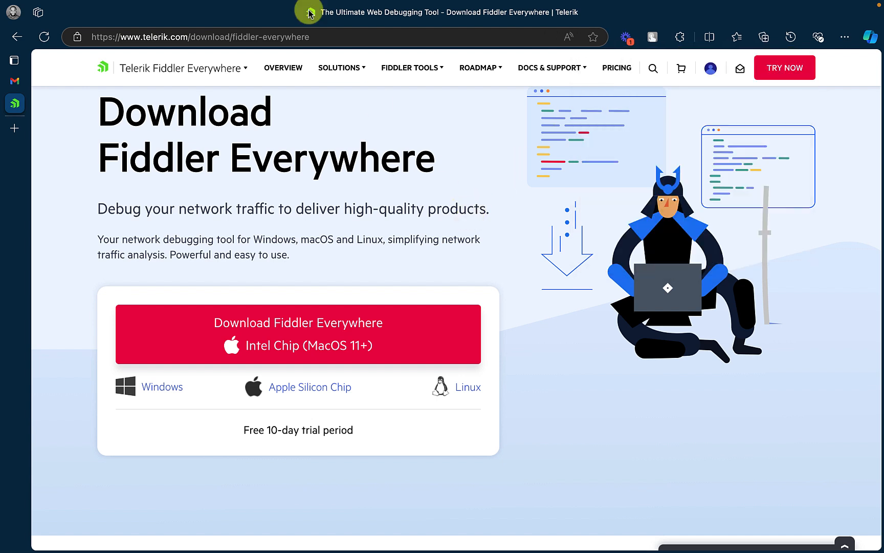
# Exit full screen and launch Fiddler Everywhere from the dock
pyautogui.moveTo(84, 5)
pyautogui.click(40, 24)
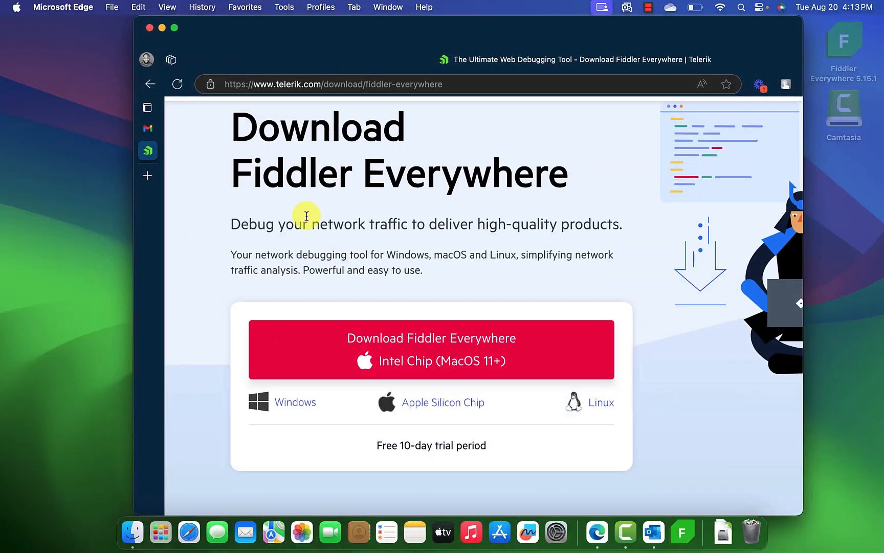
pyautogui.click(681, 535)
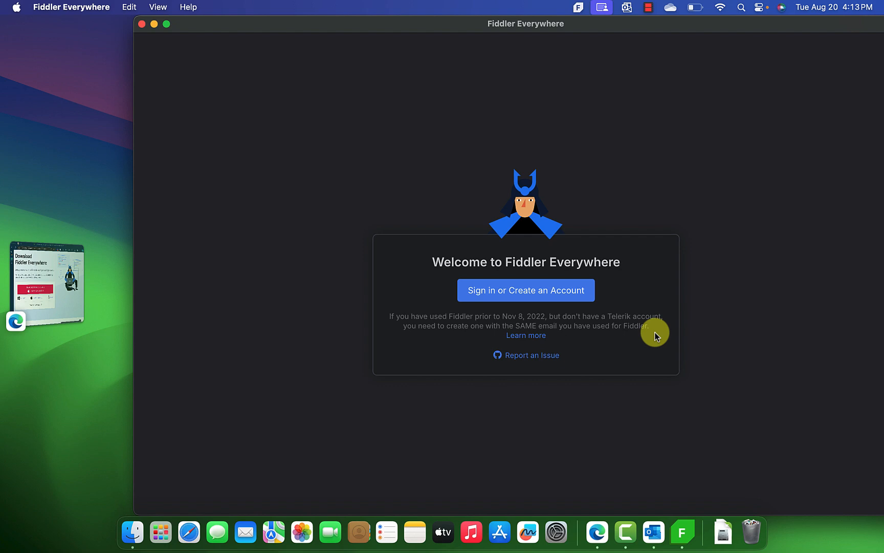
# Start the Telerik account sign-in from the Fiddler Everywhere welcome screen
pyautogui.click(537, 293)
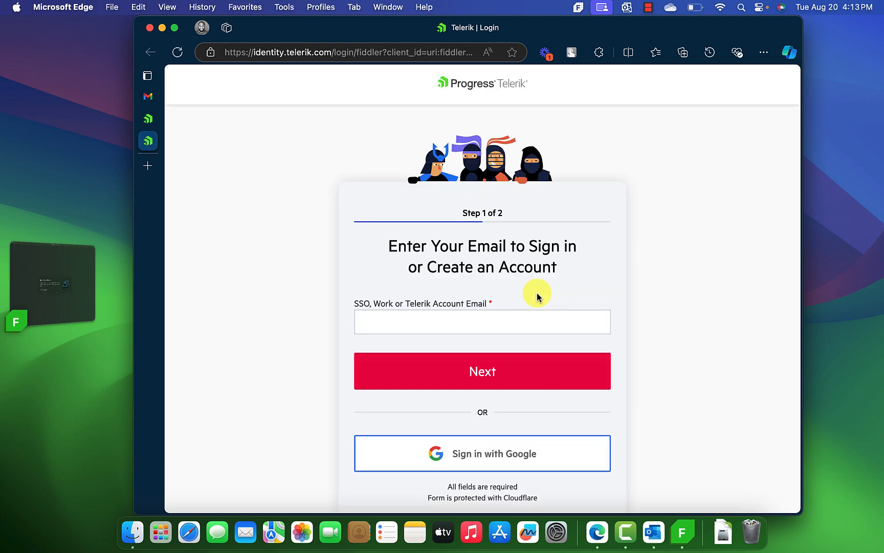
# Sign in to Telerik with the Google account, then switch back to Fiddler Everywhere
pyautogui.scroll(-1, 537, 296)
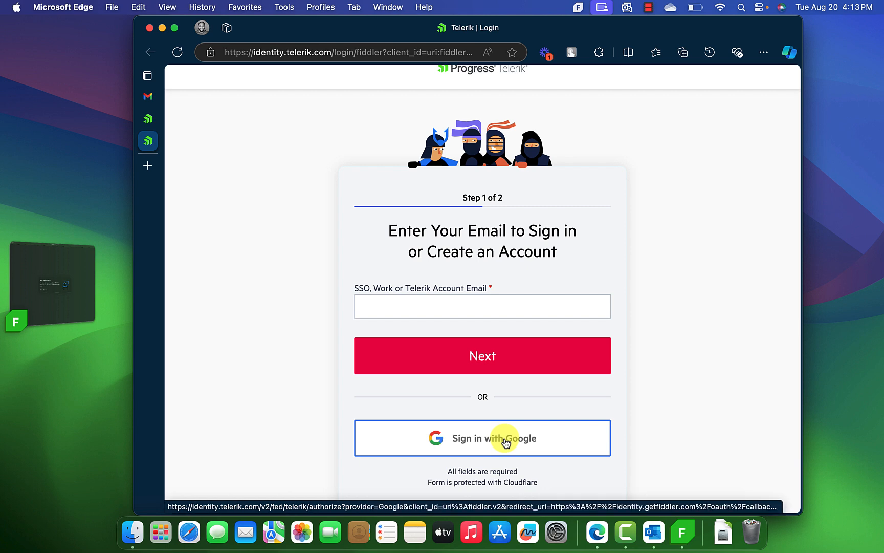
pyautogui.scroll(-1, 506, 443)
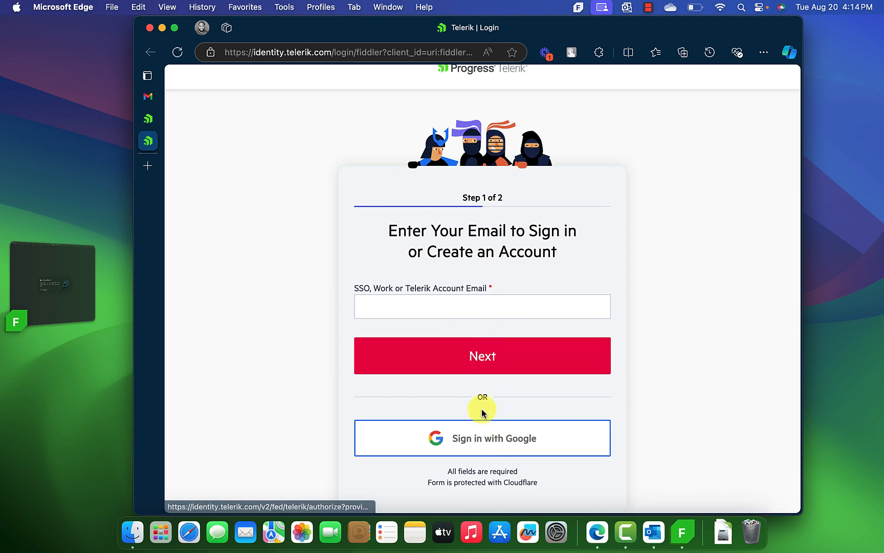
pyautogui.click(401, 305)
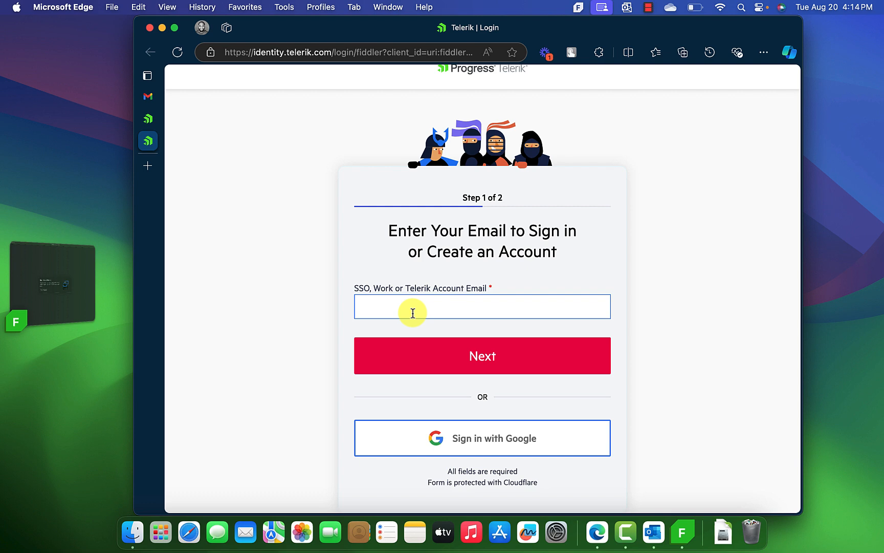
pyautogui.click(496, 439)
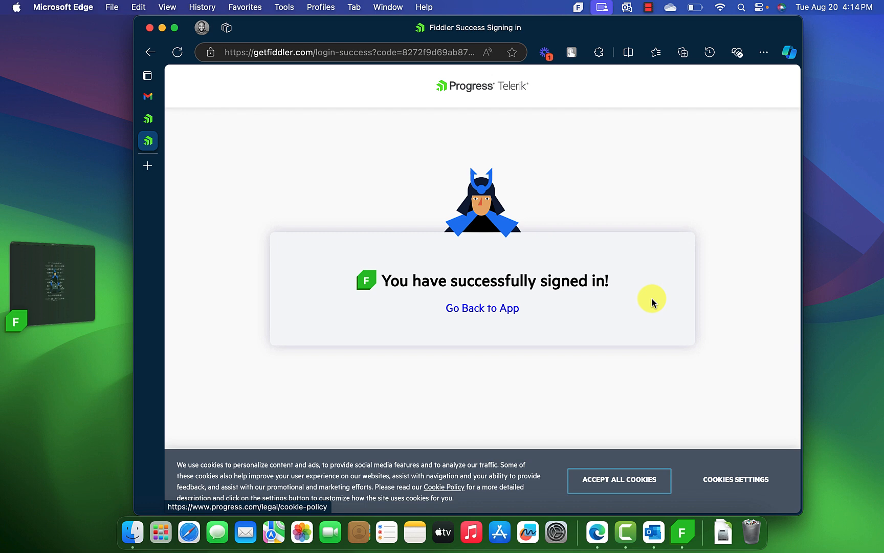
pyautogui.click(81, 293)
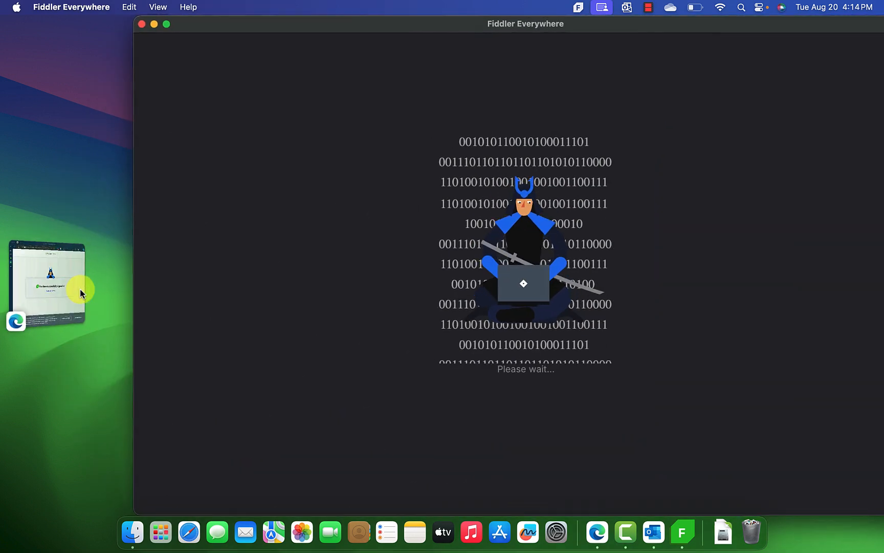
# Maximize Fiddler, collapse My Snapshots, close the outlook-network-trace tab and dismiss the survey
pyautogui.click(166, 24)
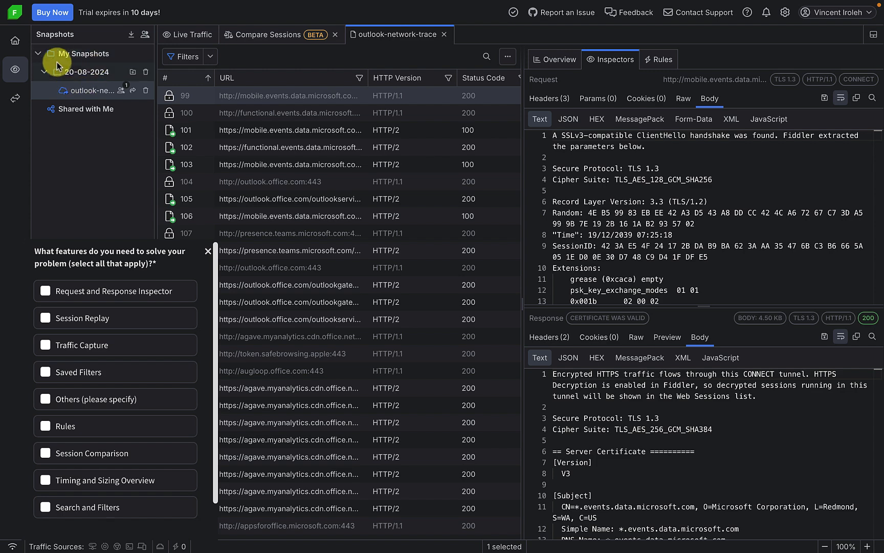
pyautogui.click(39, 54)
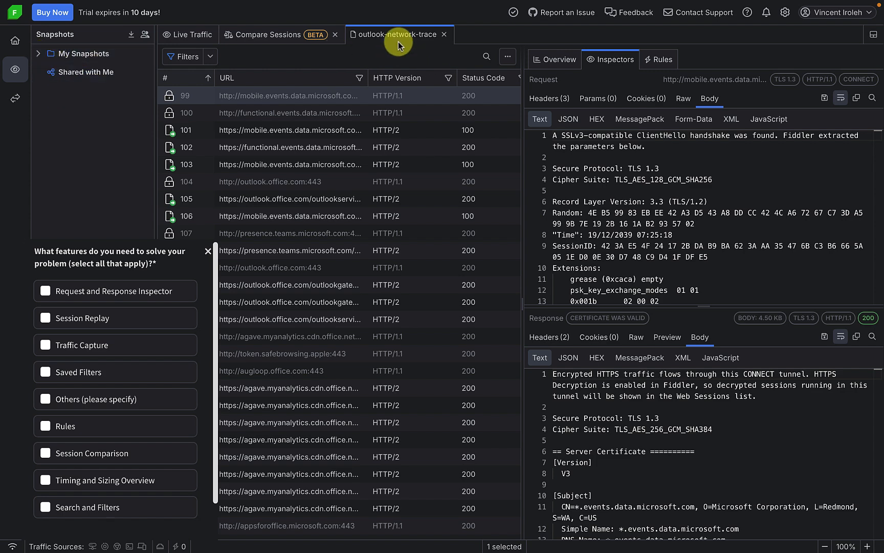
pyautogui.click(444, 35)
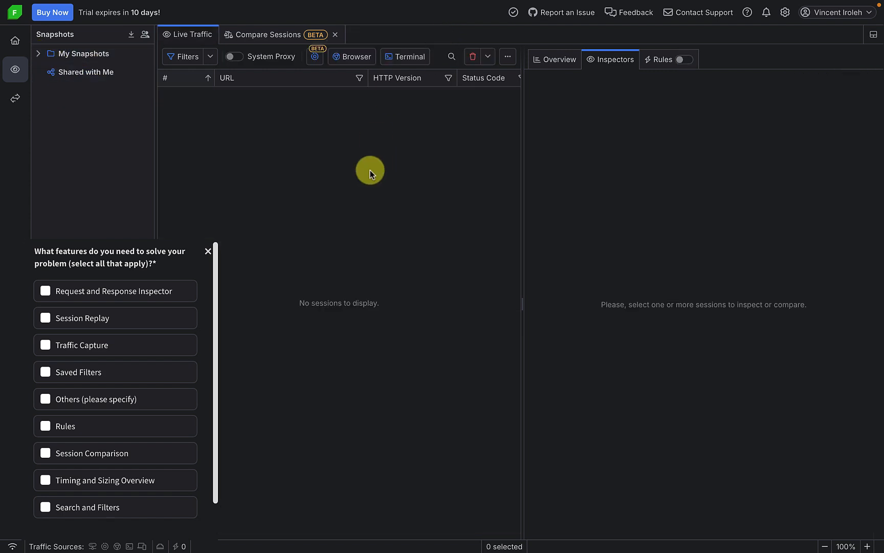
pyautogui.click(208, 251)
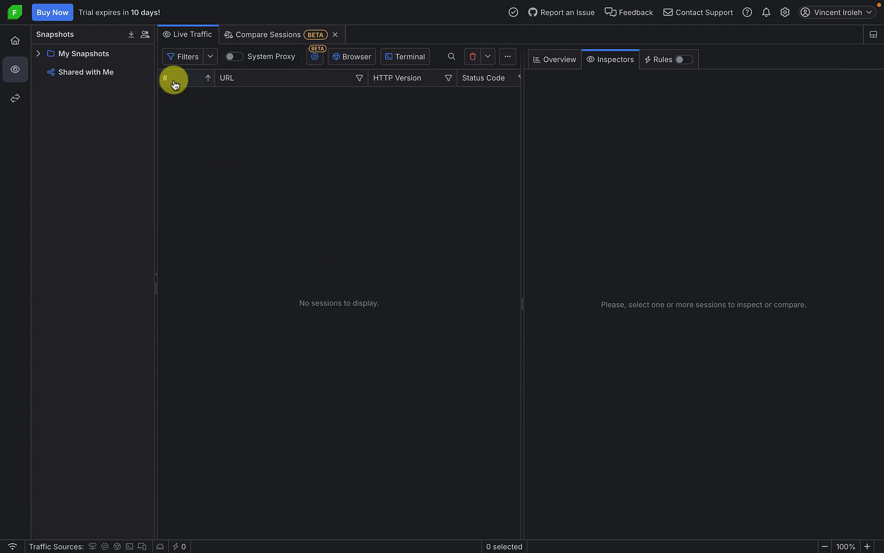
# Select and save the Light theme in Settings, then close Settings
pyautogui.click(785, 13)
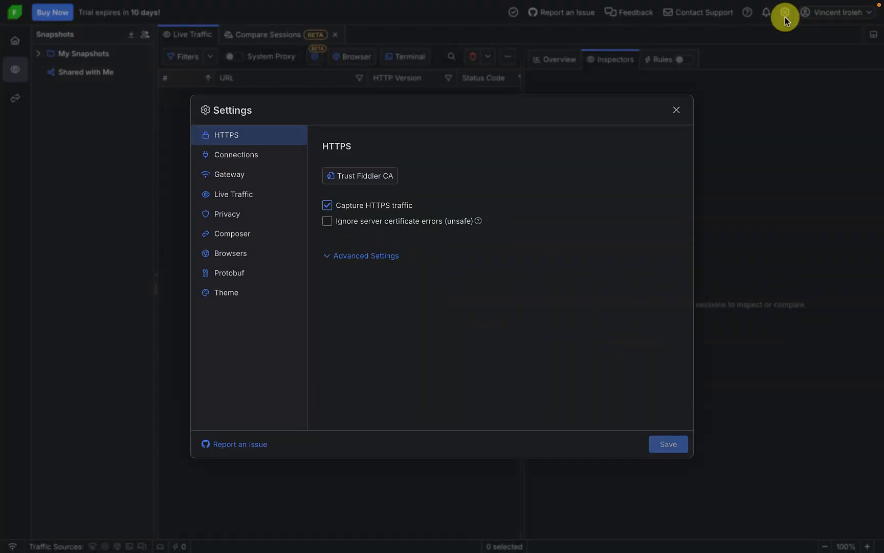
pyautogui.click(236, 291)
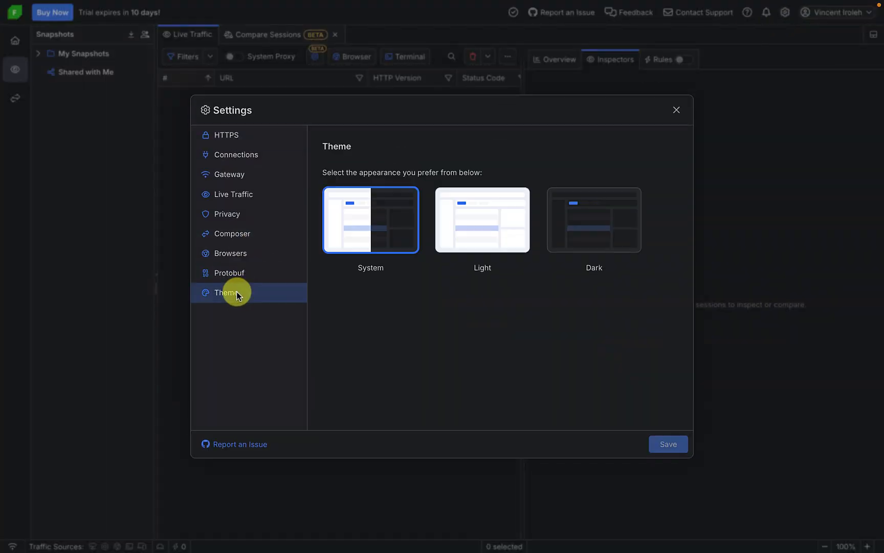
pyautogui.click(473, 229)
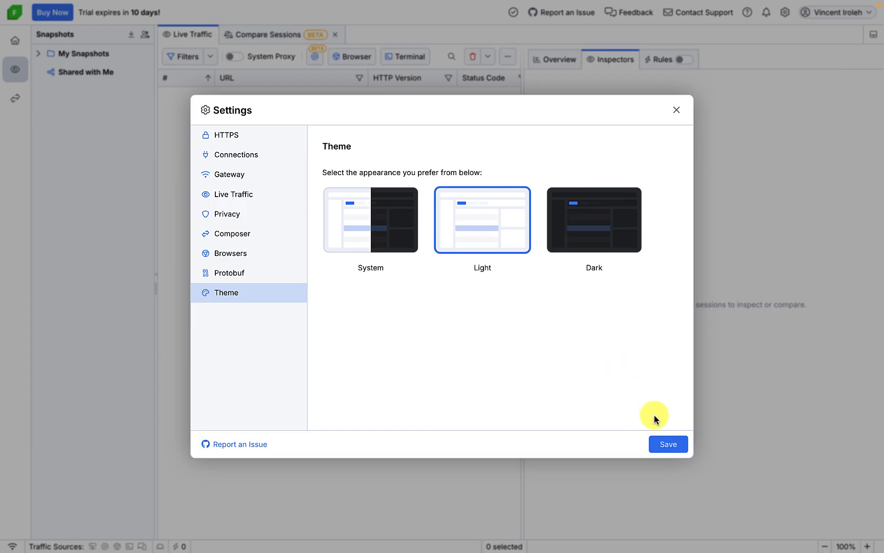
pyautogui.click(671, 438)
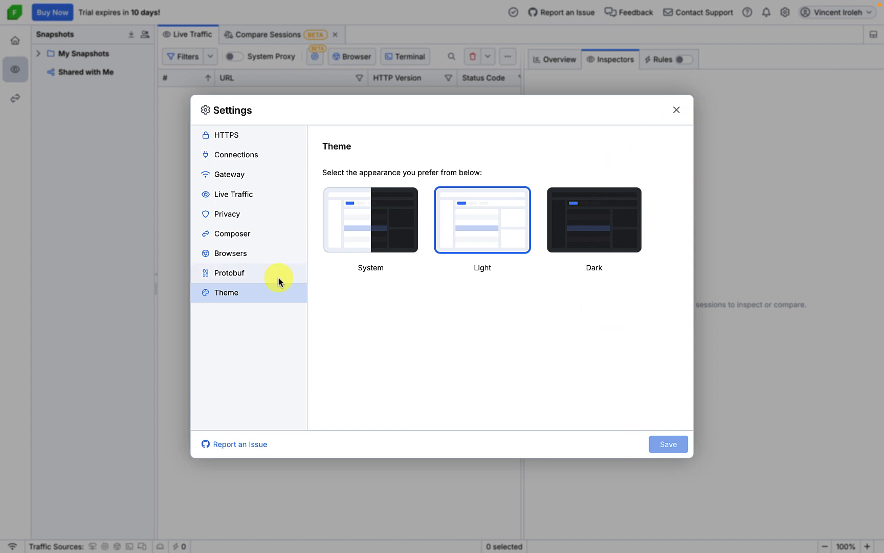
pyautogui.click(677, 111)
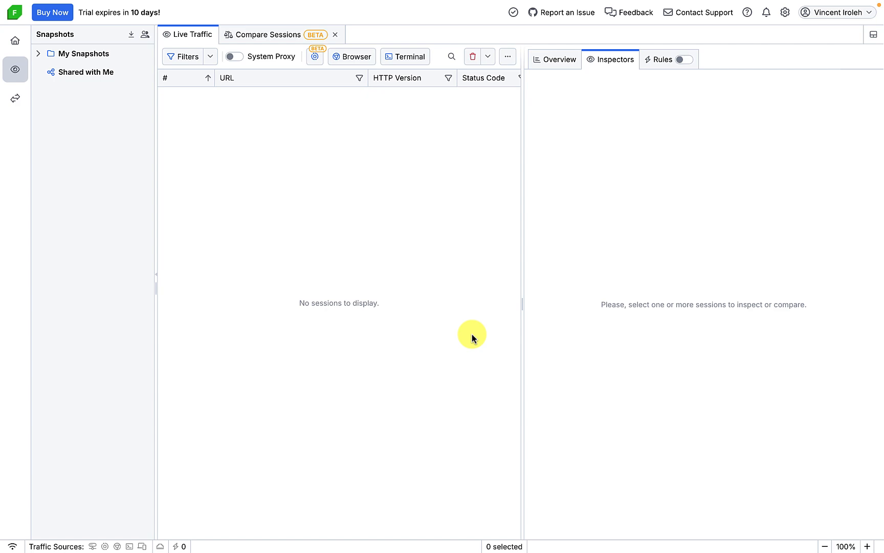
# Reopen Fiddler's Settings and move from the session list options to the HTTPS page
pyautogui.click(785, 15)
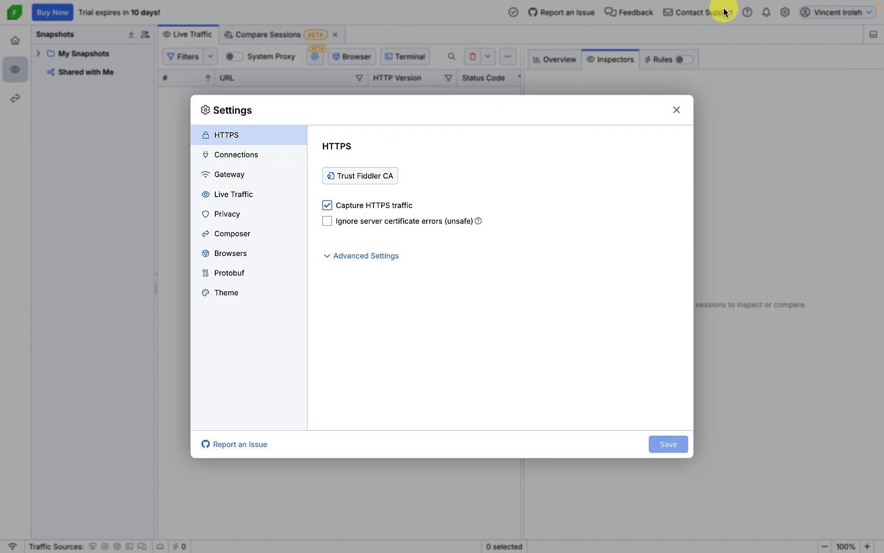
pyautogui.click(680, 106)
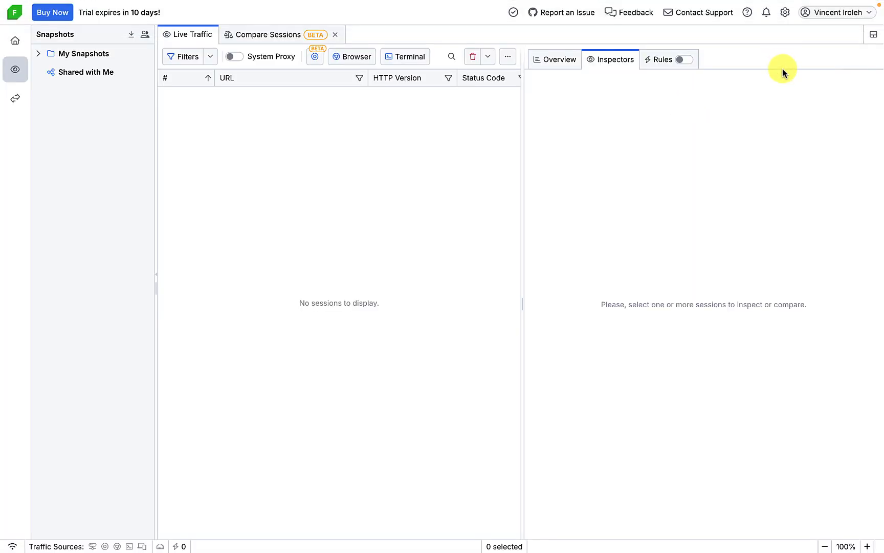
pyautogui.click(785, 13)
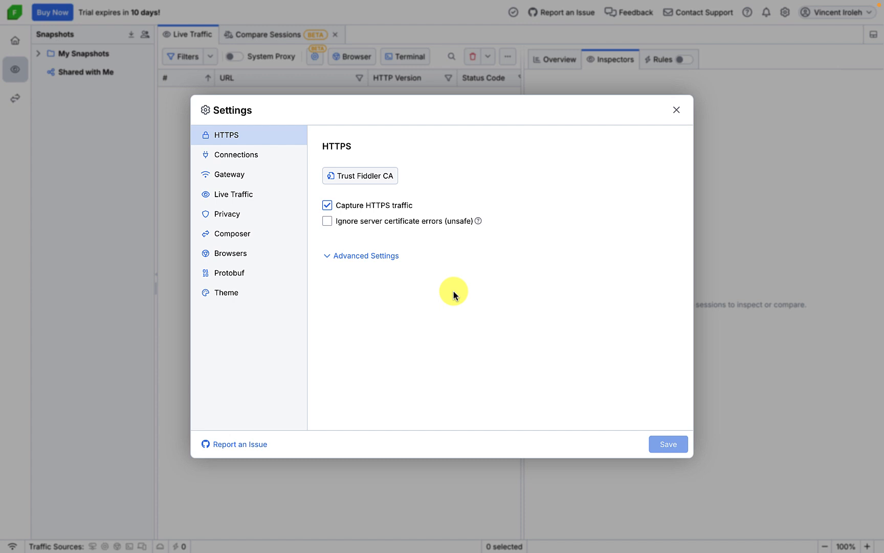
pyautogui.click(231, 193)
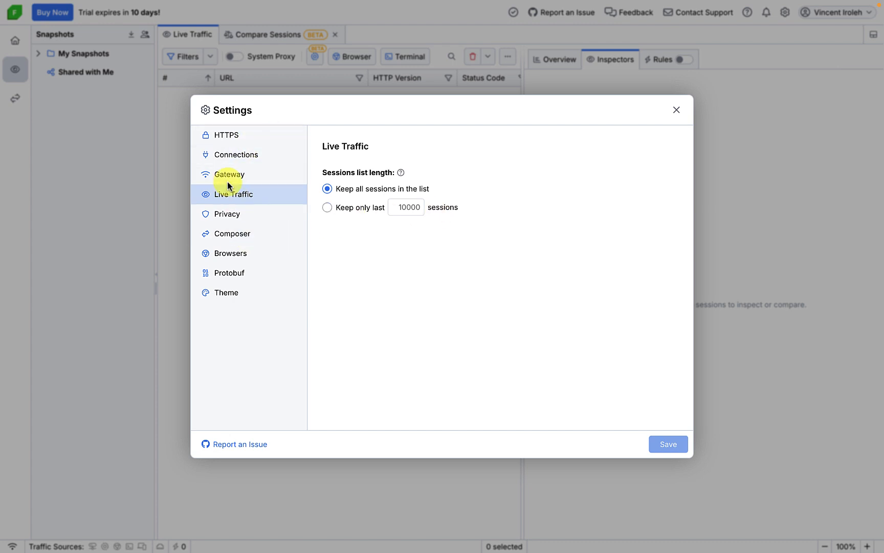
pyautogui.click(234, 137)
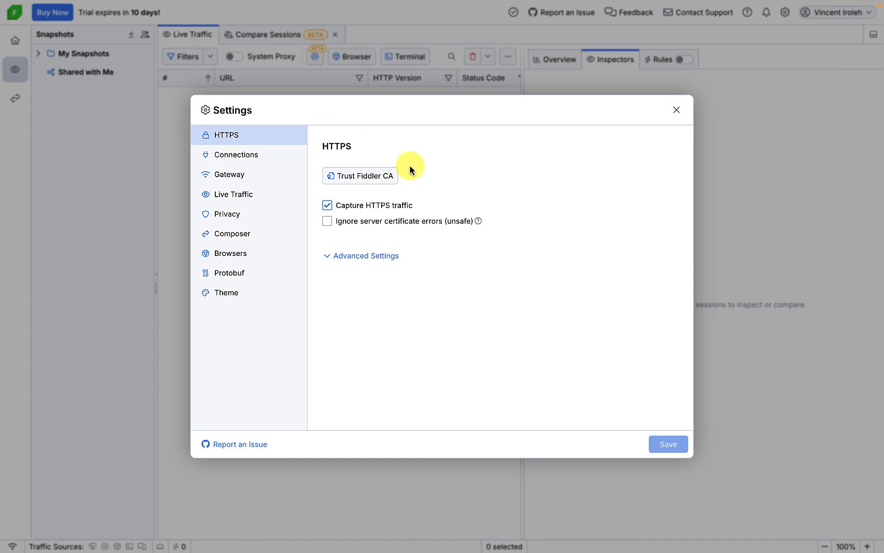
# Trust the Fiddler root CA certificate and close the Settings dialog
pyautogui.click(365, 179)
pyautogui.click(676, 110)
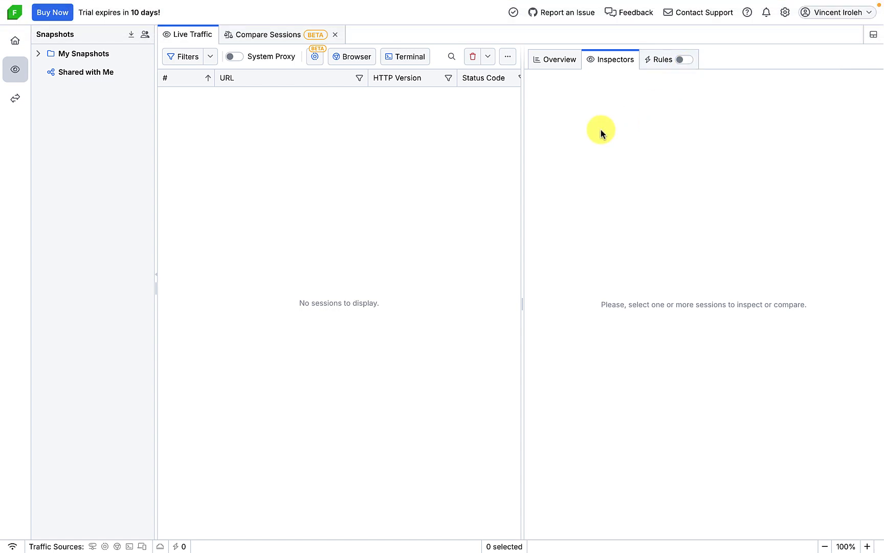
pyautogui.moveTo(588, 2)
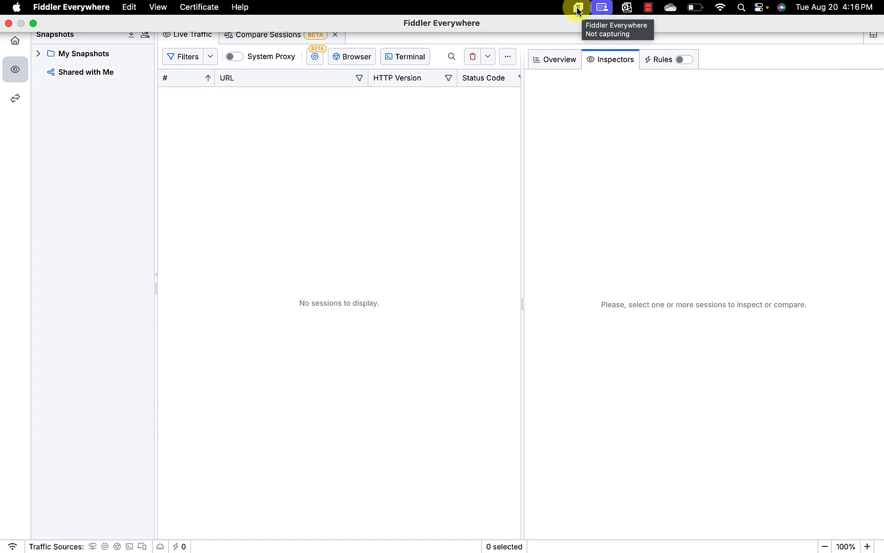
# Look through Fiddler's menu-bar quick capture options and the app menu's Settings entry
pyautogui.click(578, 8)
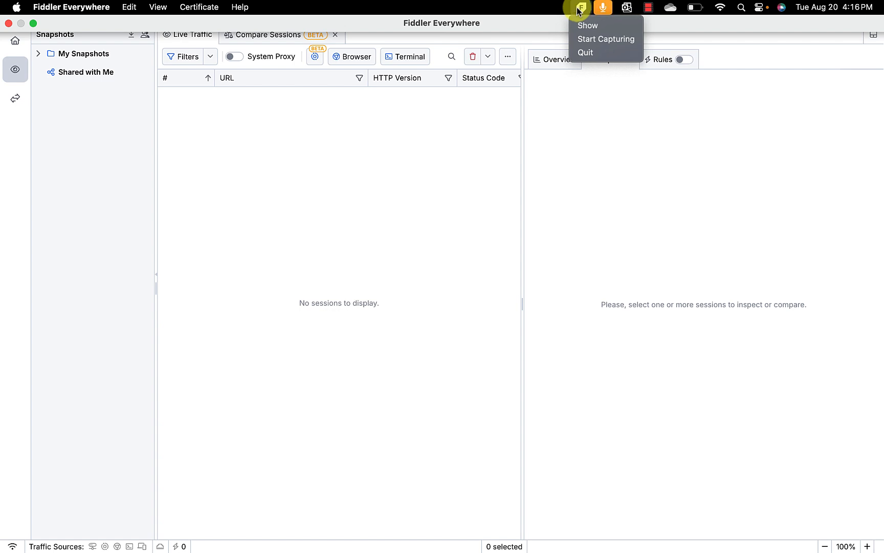
pyautogui.click(344, 149)
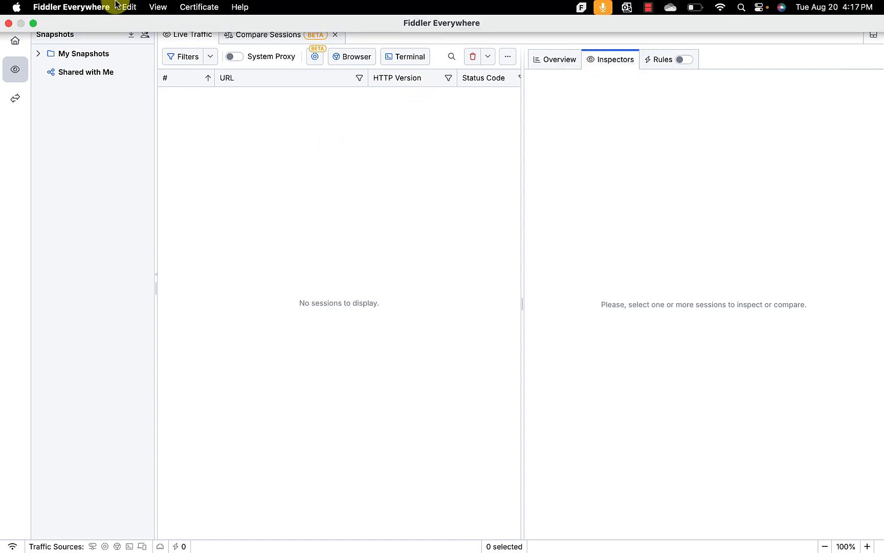
pyautogui.click(57, 7)
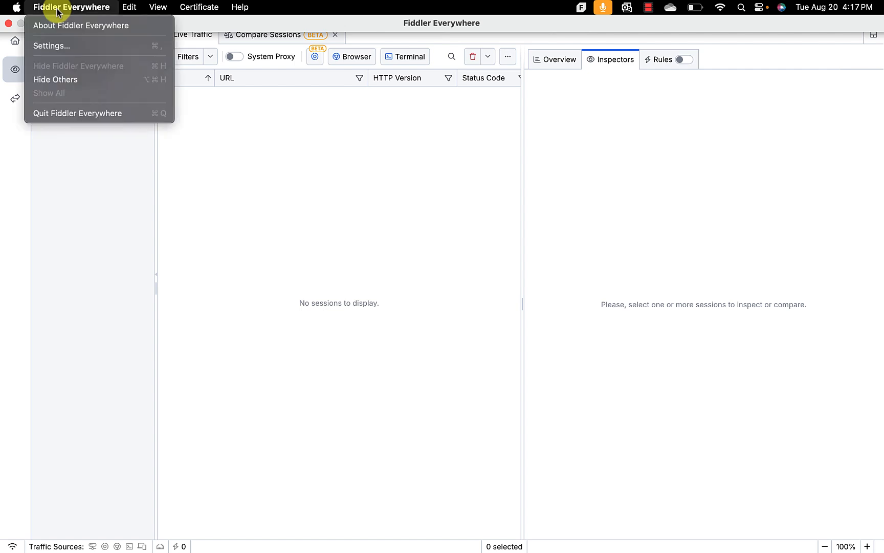
pyautogui.click(51, 46)
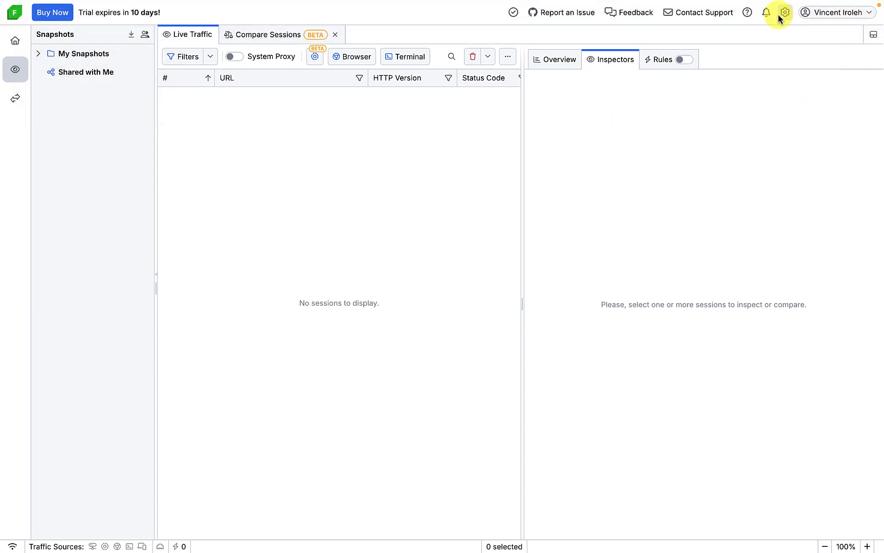
# Close Settings unchanged and go to the Home page listing capture options
pyautogui.click(779, 17)
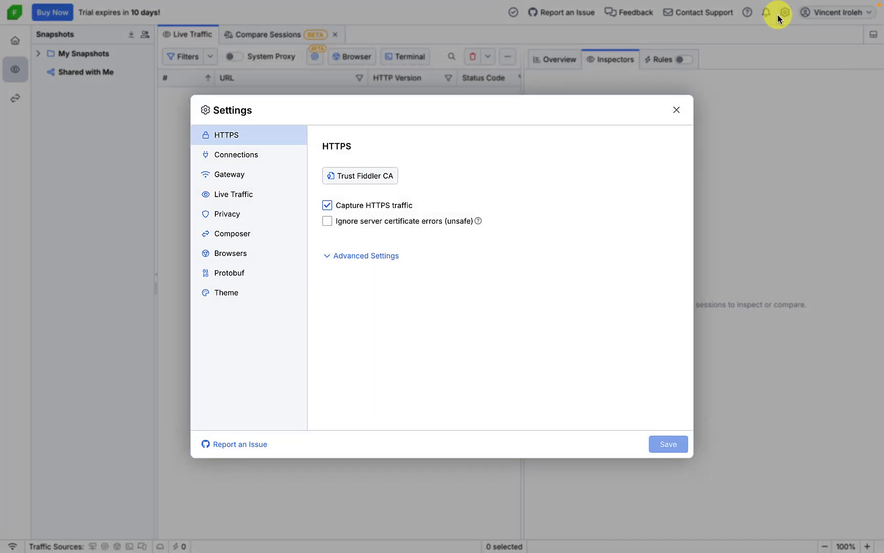
pyautogui.click(676, 109)
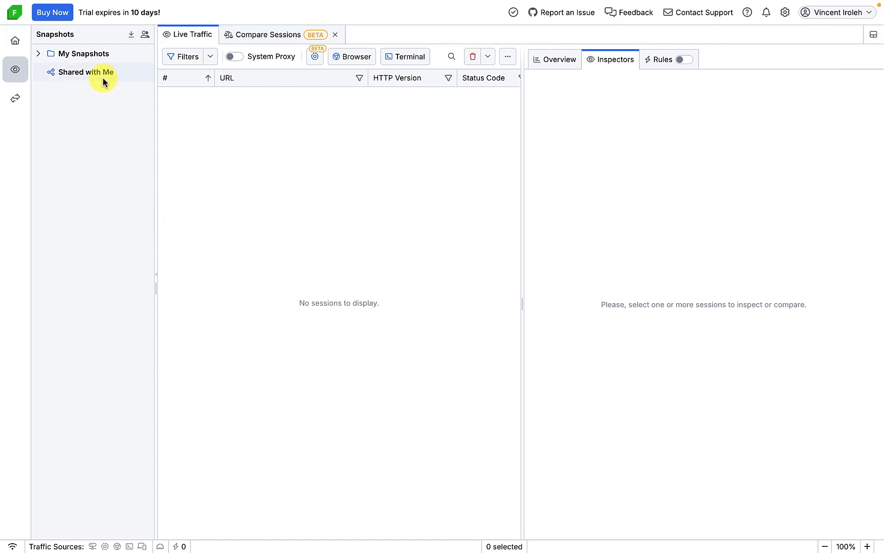
pyautogui.click(17, 43)
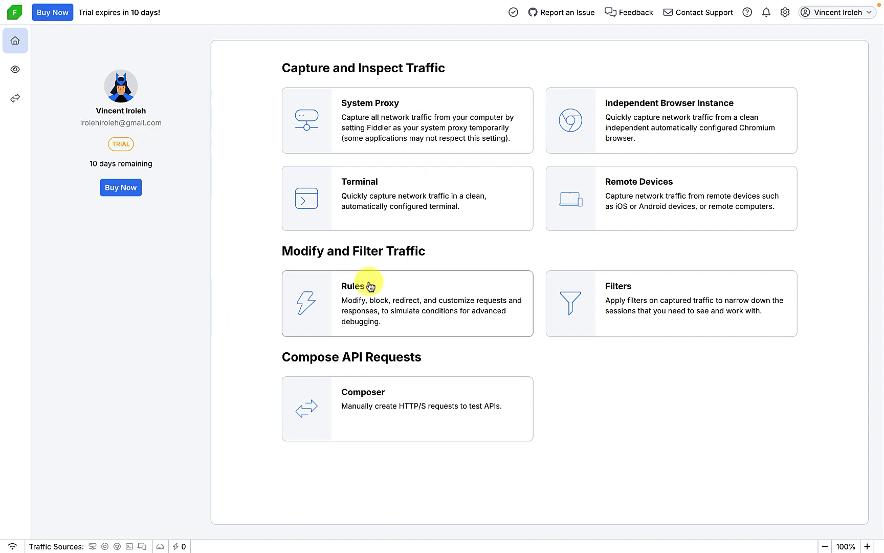
# Return to Live Traffic and start system-proxy capturing from Fiddler's menu-bar icon
pyautogui.click(16, 70)
pyautogui.moveTo(543, 3)
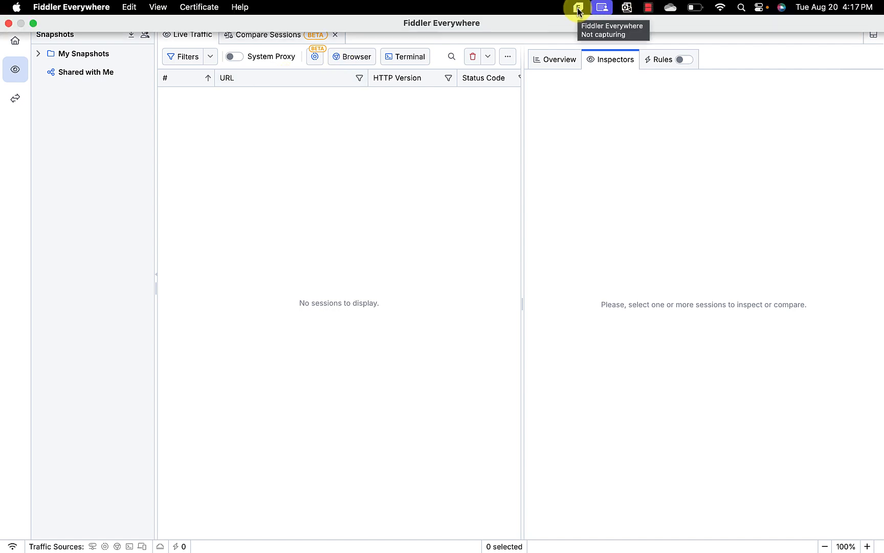
pyautogui.click(579, 8)
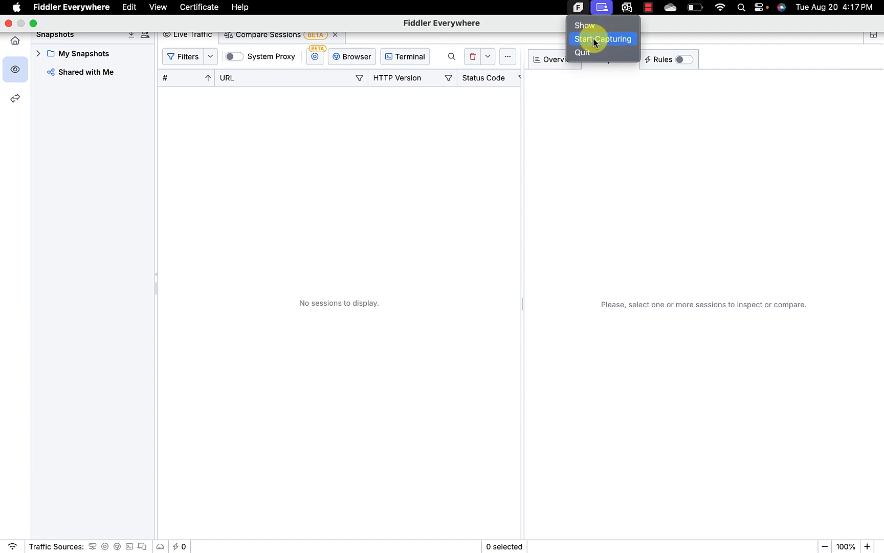
pyautogui.click(595, 40)
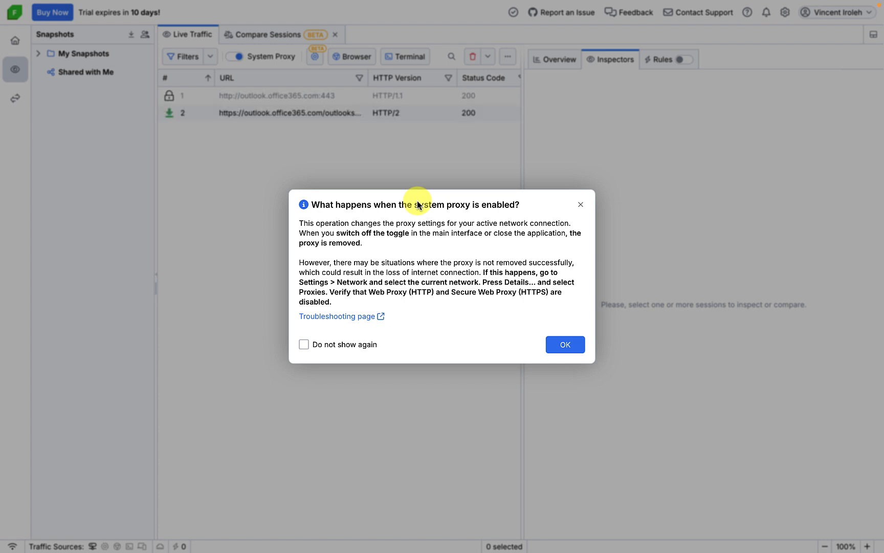
# Acknowledge the system proxy notice, exit Fiddler's full screen and switch to Outlook
pyautogui.click(572, 345)
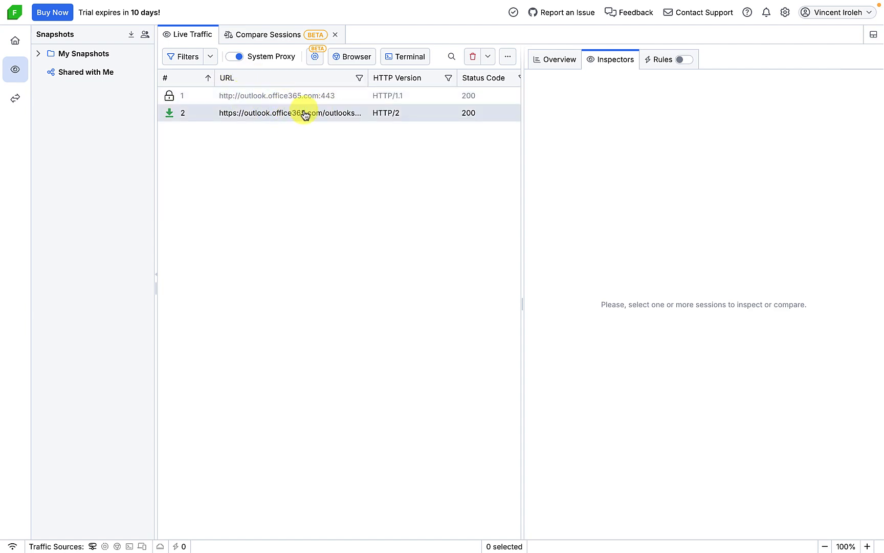
pyautogui.moveTo(129, 4)
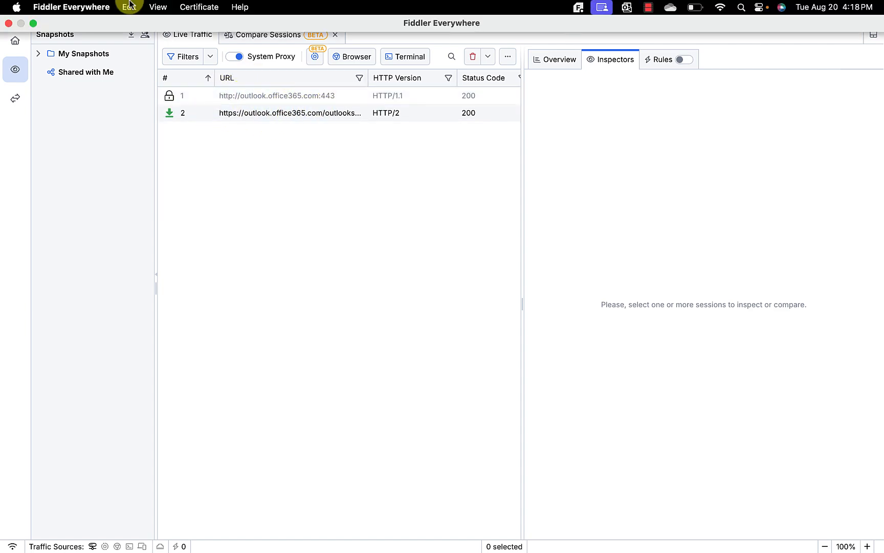
pyautogui.click(33, 23)
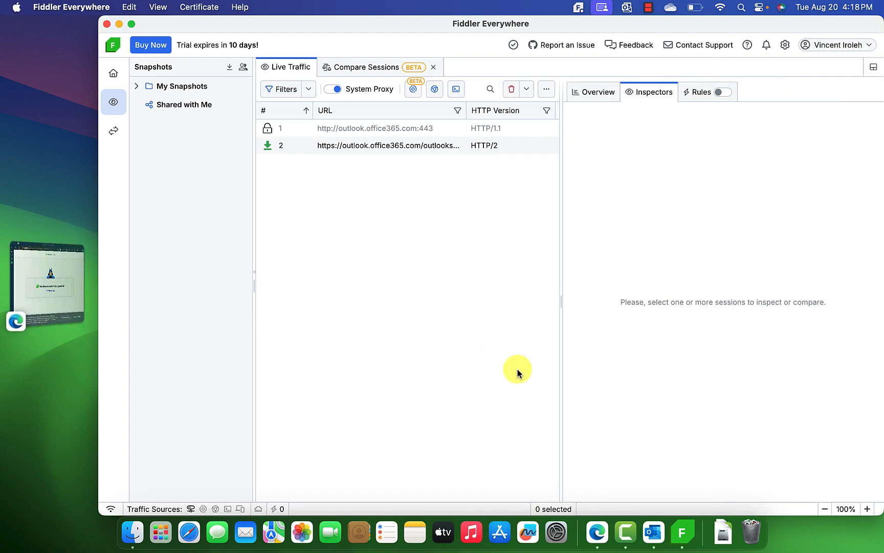
pyautogui.click(655, 534)
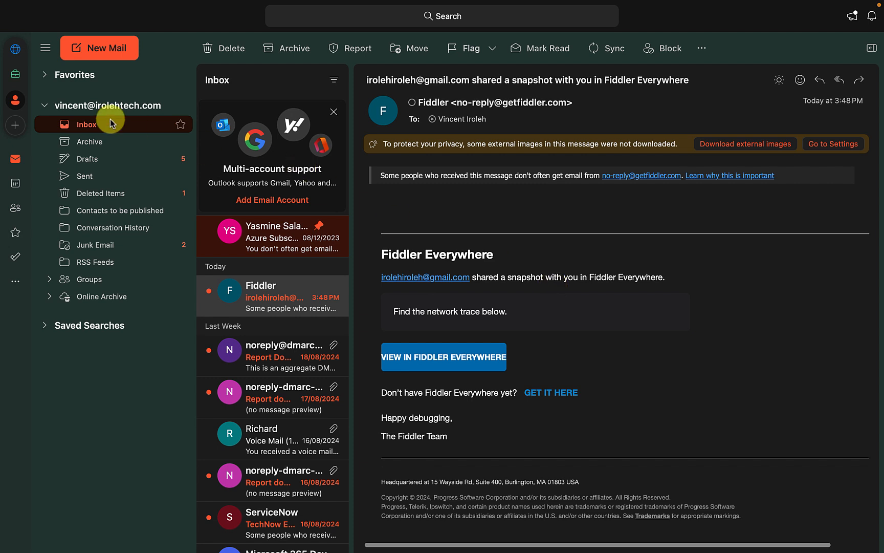
pyautogui.click(16, 125)
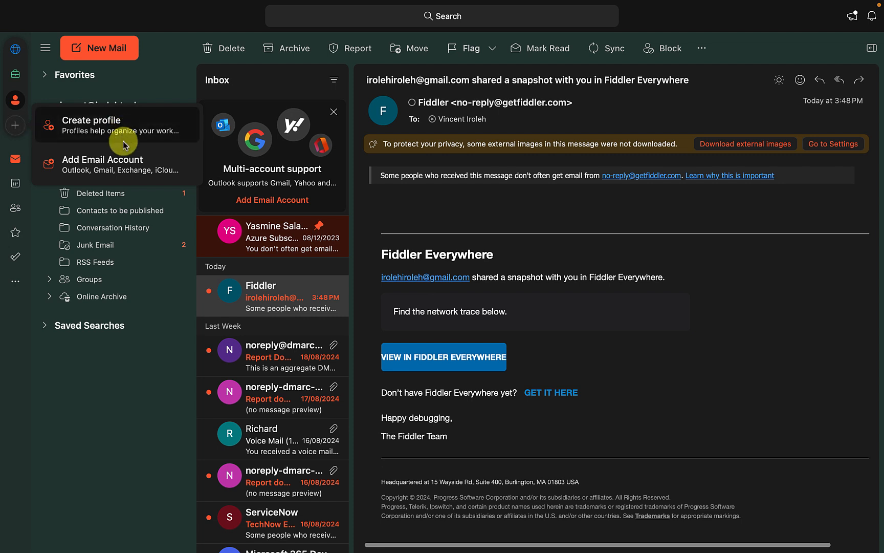
pyautogui.click(110, 164)
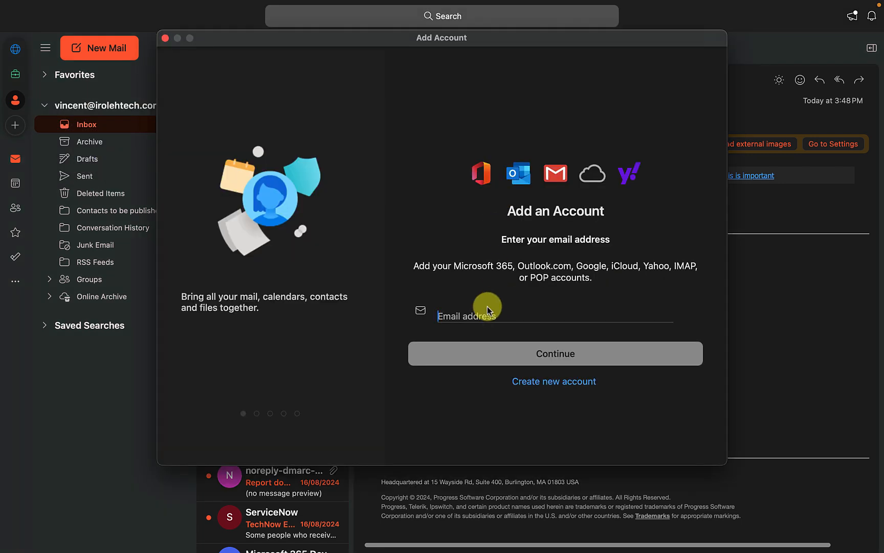
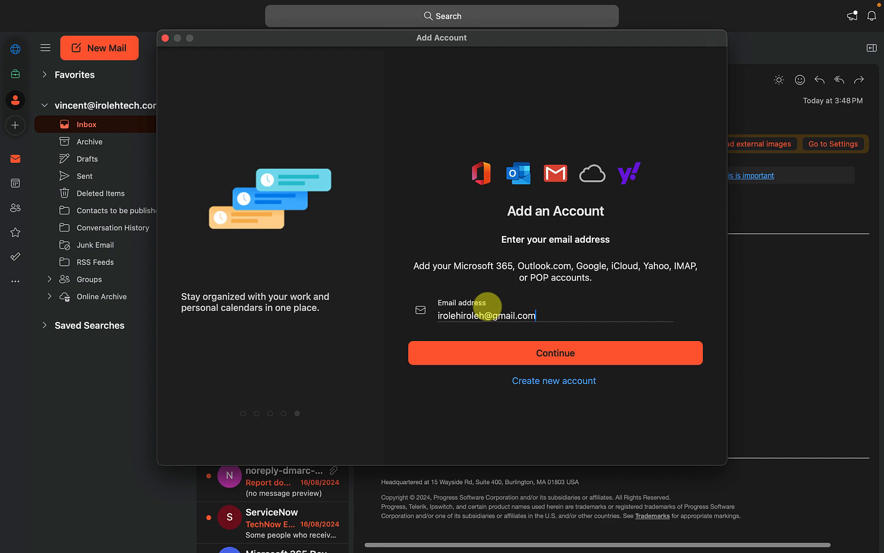
pyautogui.click(165, 38)
pyautogui.moveTo(51, 6)
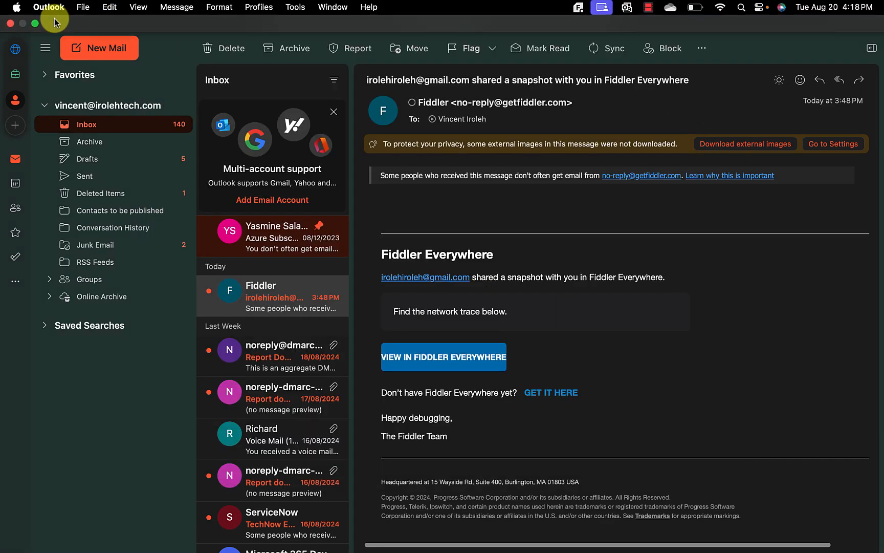
# Clear all captured sessions from Fiddler's Live Traffic list, then go back to Outlook
pyautogui.click(22, 24)
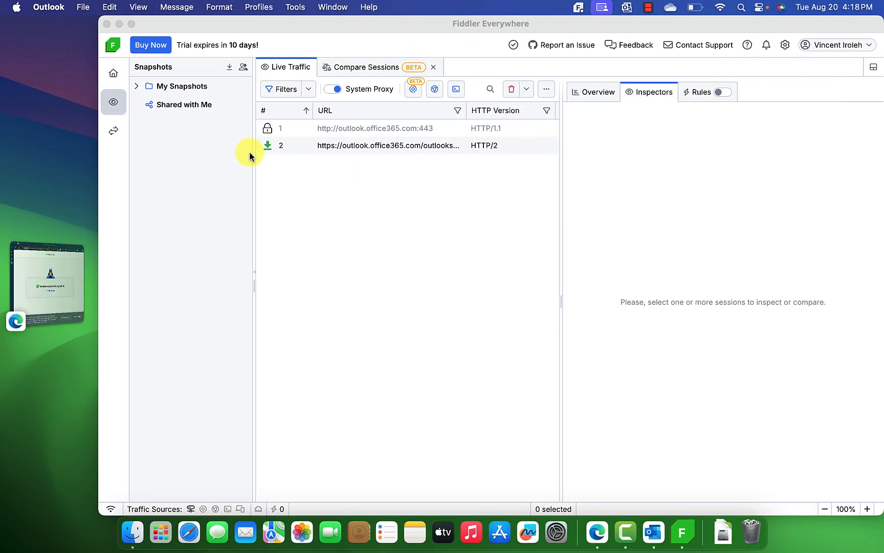
pyautogui.click(385, 198)
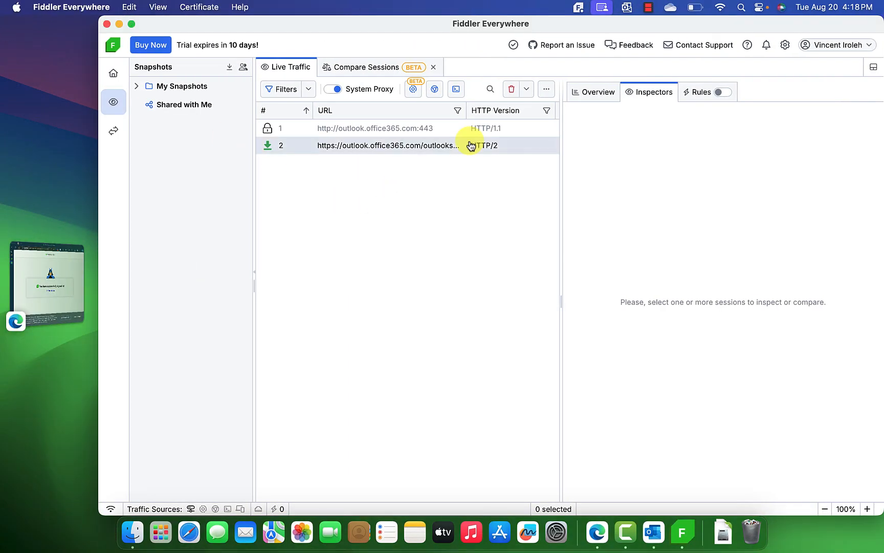
pyautogui.click(511, 89)
pyautogui.click(583, 315)
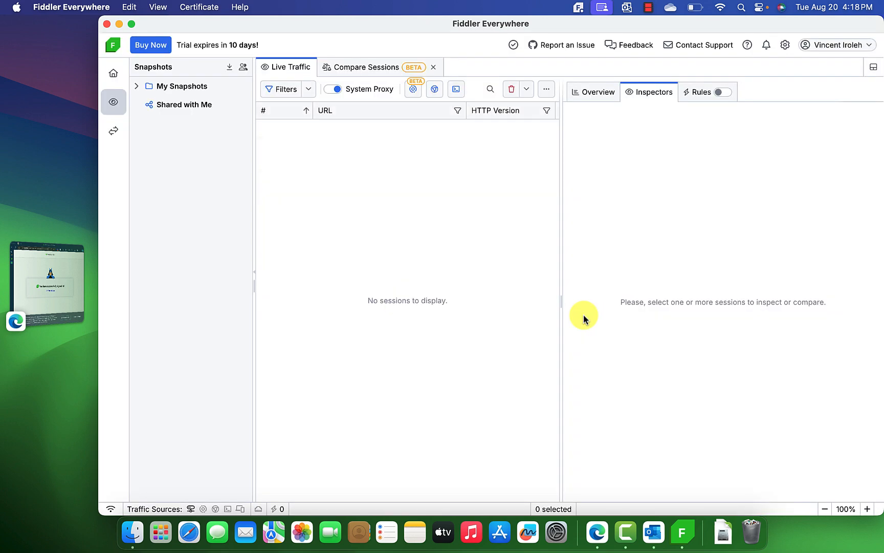
pyautogui.click(653, 535)
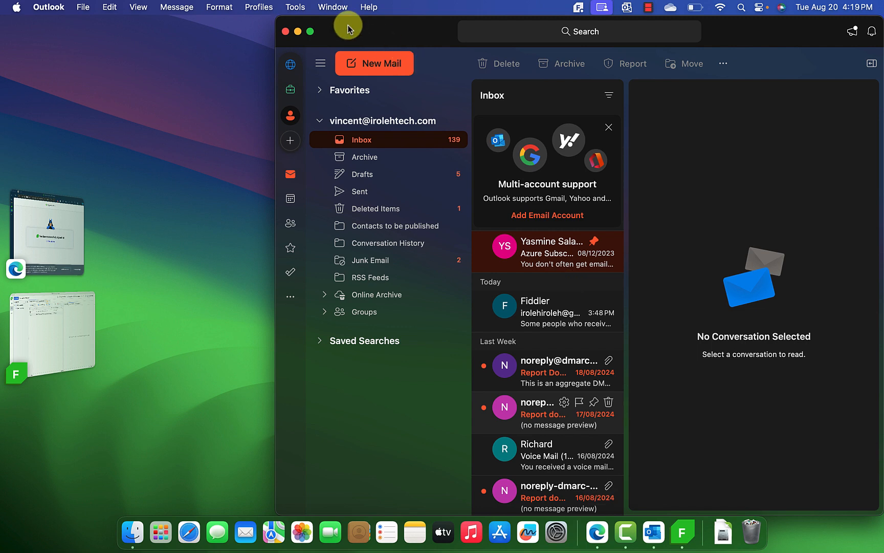
# Put Outlook into full screen and open its add profile or account menu
pyautogui.moveTo(312, 34)
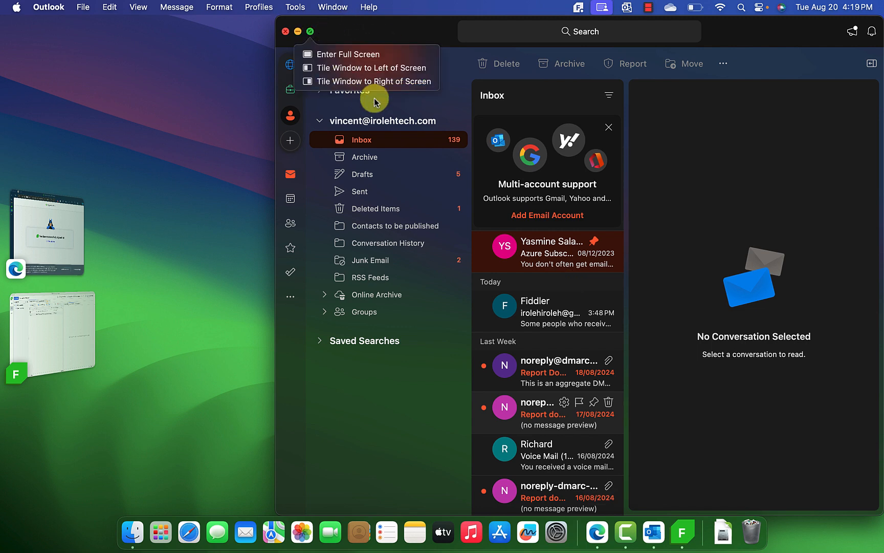
pyautogui.click(347, 54)
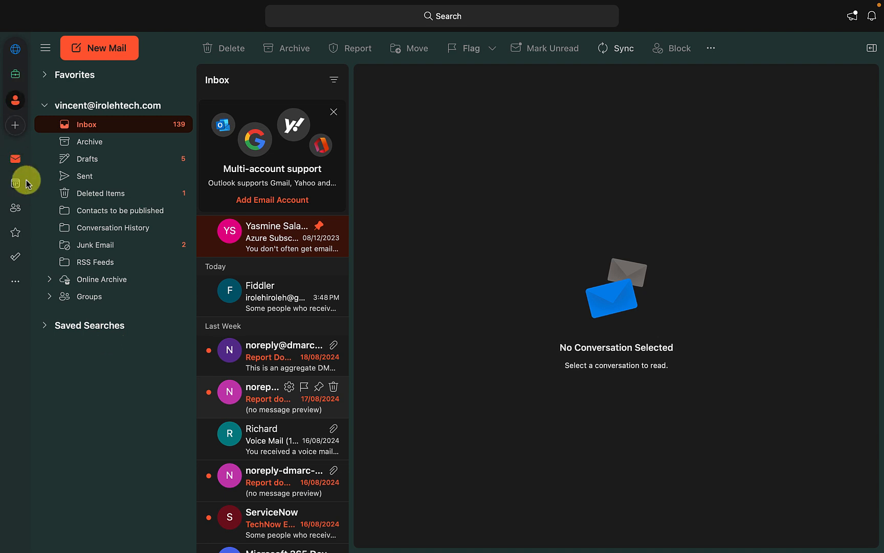
pyautogui.click(20, 131)
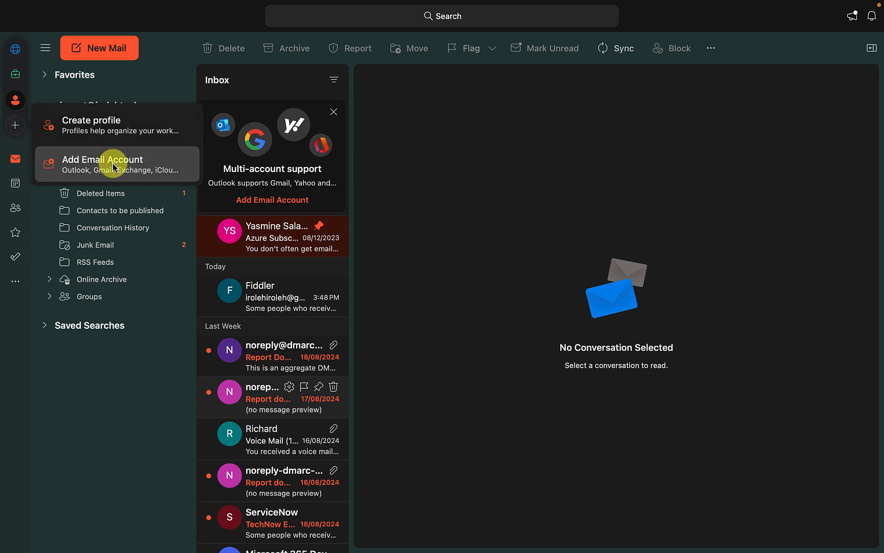
# Choose Add Email Account, enter the Gmail address and continue setup
pyautogui.click(92, 163)
pyautogui.click(463, 310)
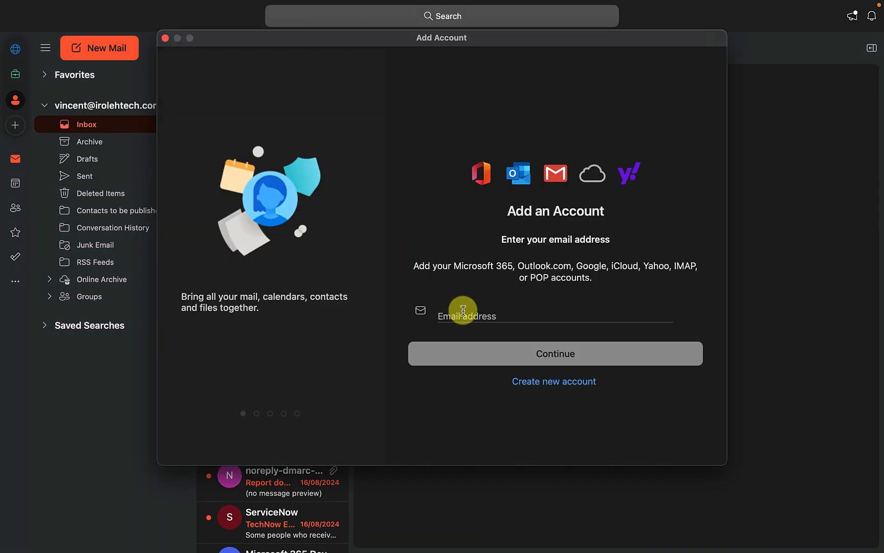
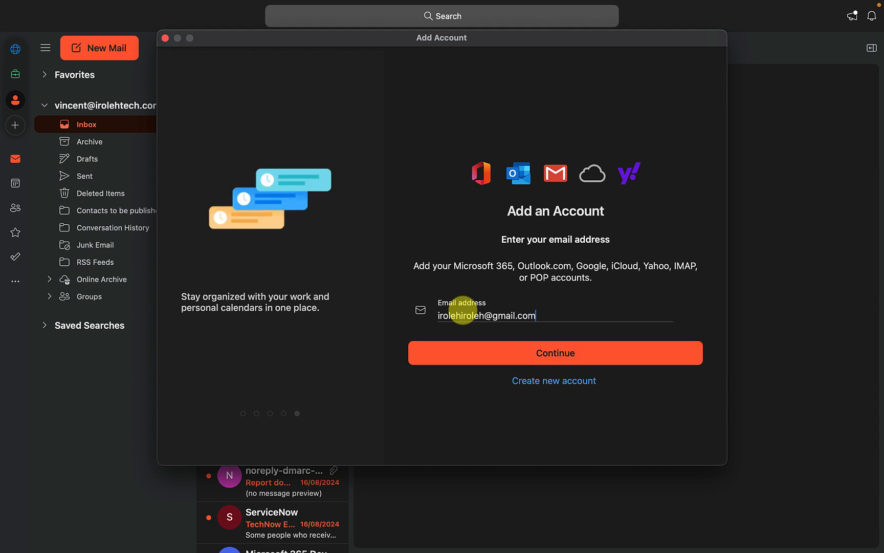
pyautogui.click(592, 359)
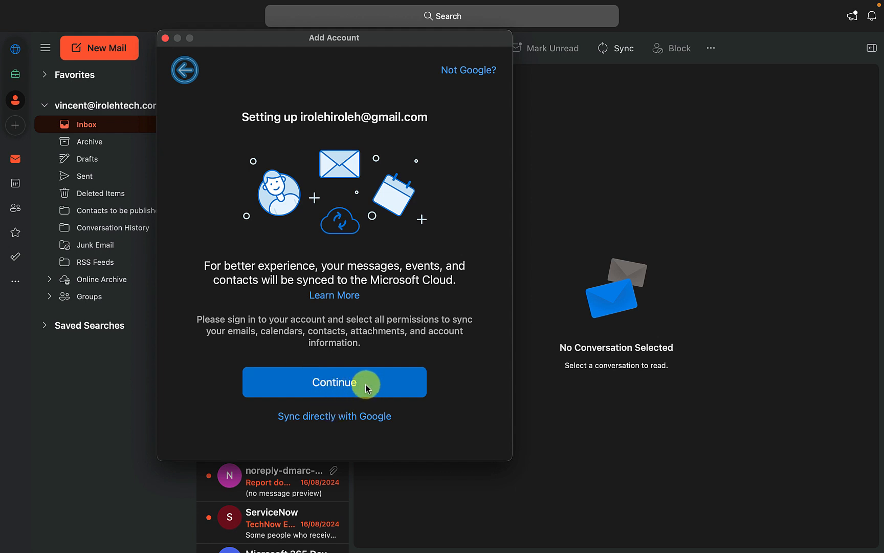
# Sign in with the existing Google account and grant Microsoft apps & services the requested access
pyautogui.click(334, 379)
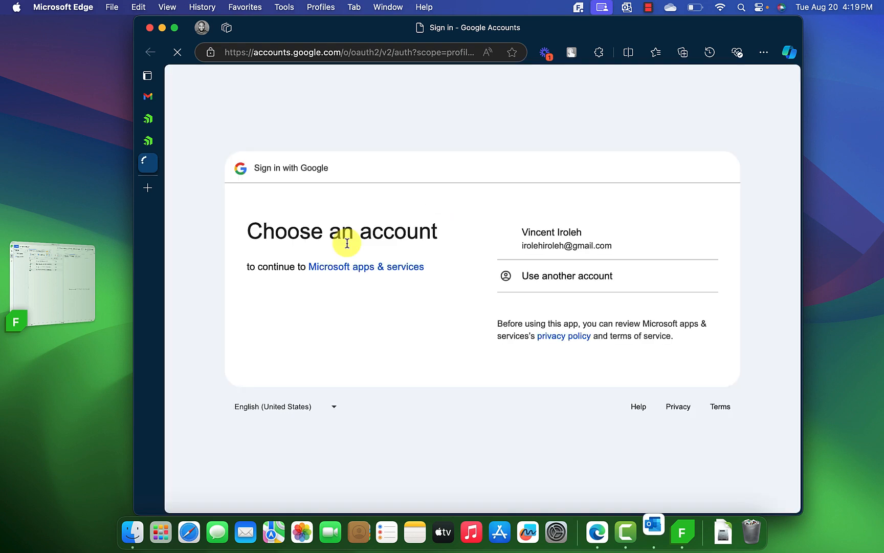
pyautogui.click(577, 244)
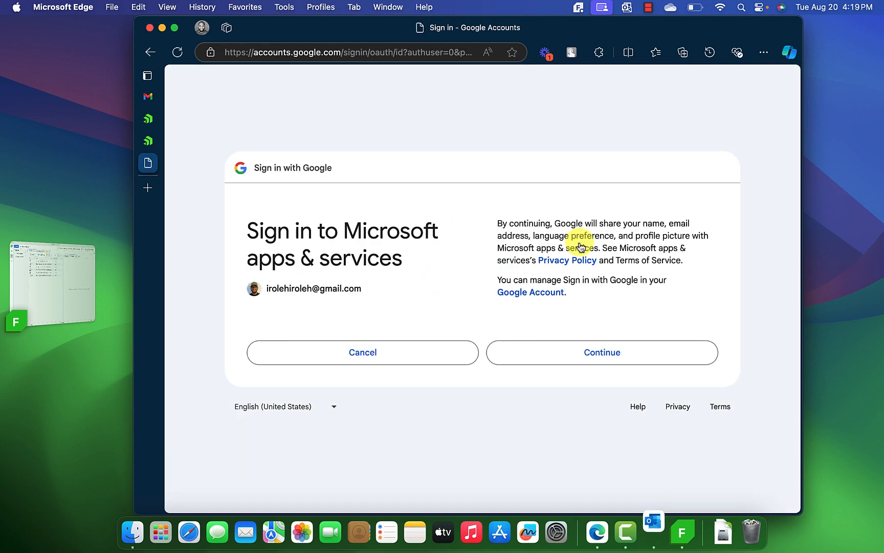
pyautogui.click(604, 349)
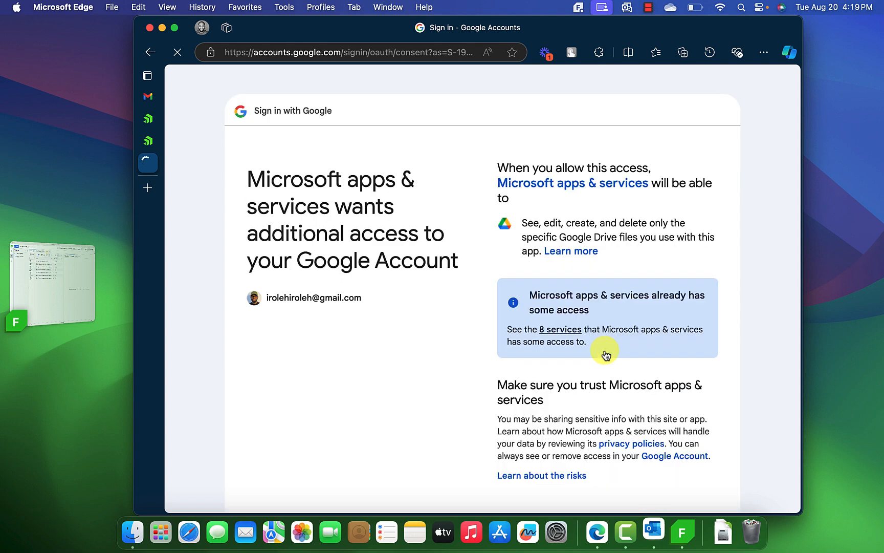
pyautogui.scroll(-3, 606, 354)
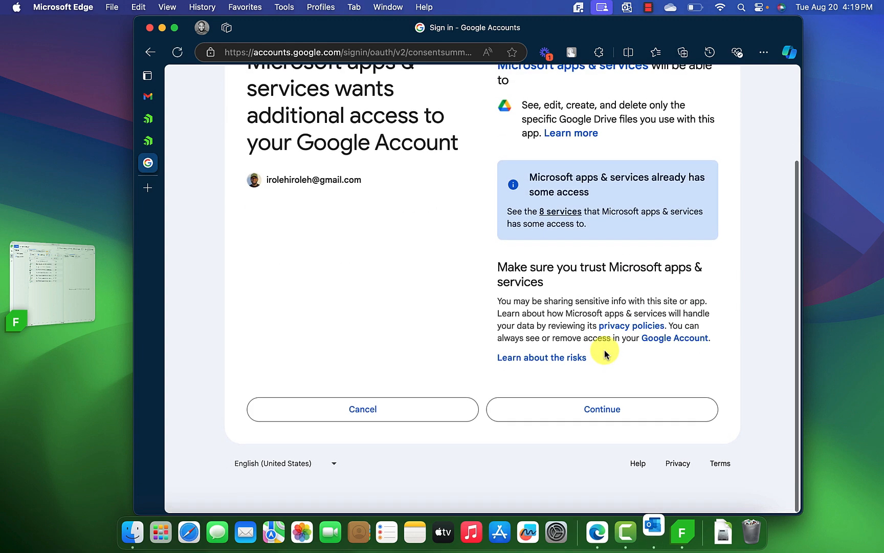
pyautogui.click(617, 412)
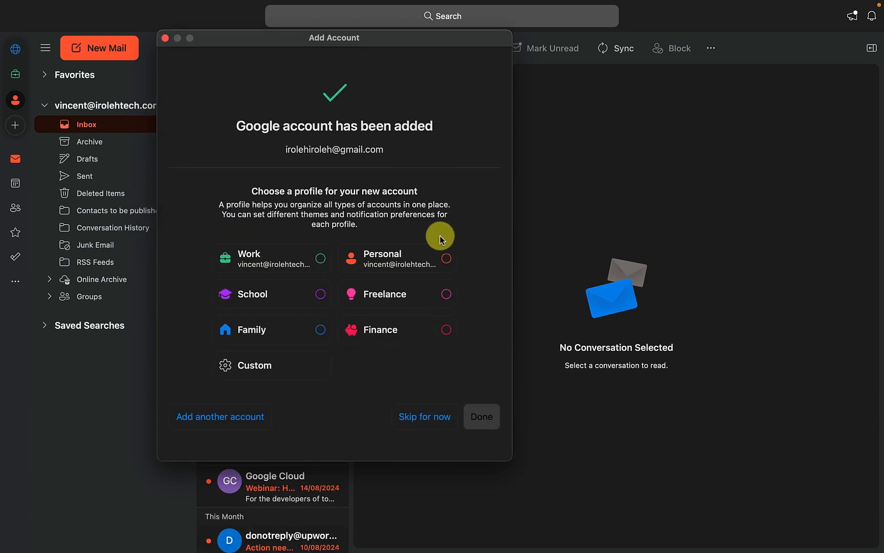
# Skip the profile choice to finish adding Gmail, check both inboxes, then bring Fiddler forward
pyautogui.click(419, 419)
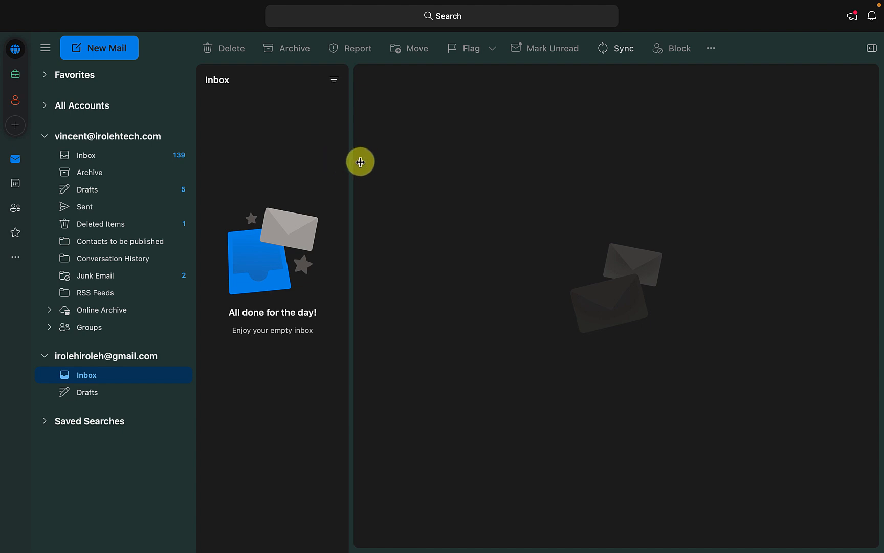
pyautogui.click(104, 159)
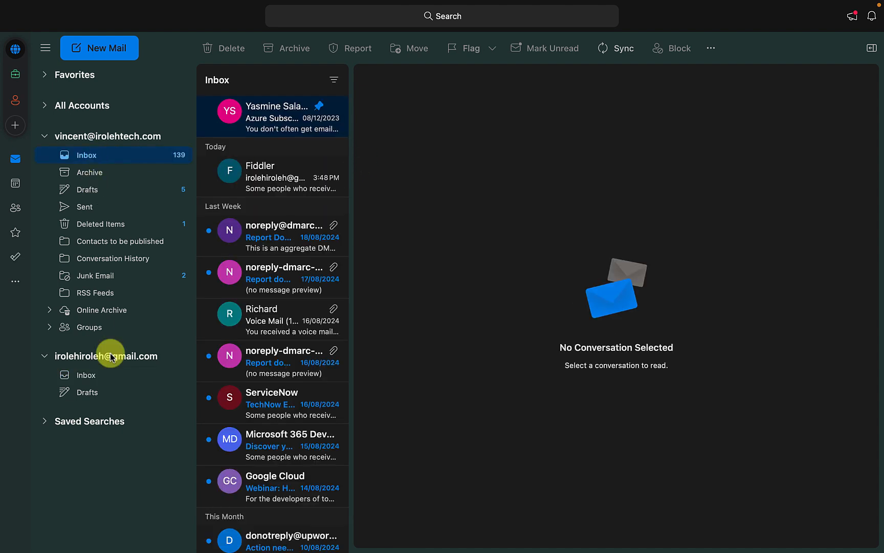
pyautogui.click(96, 377)
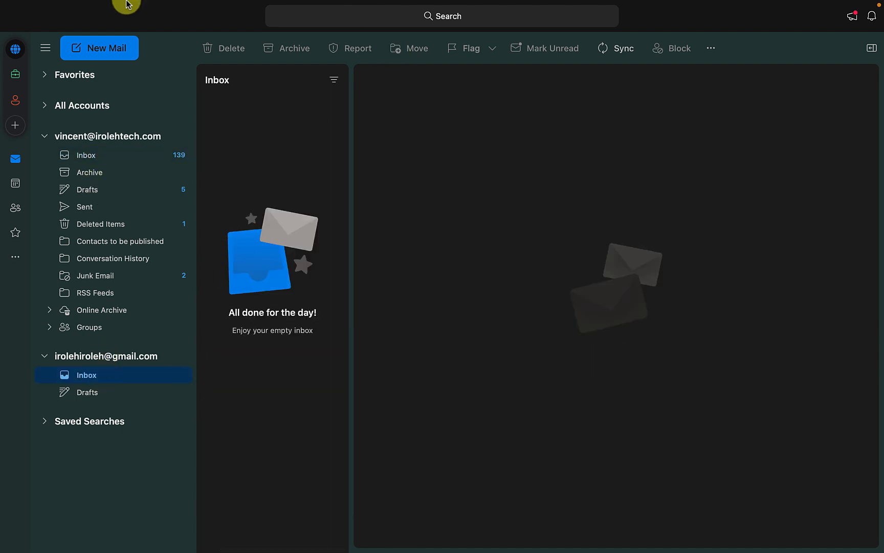
pyautogui.moveTo(59, 6)
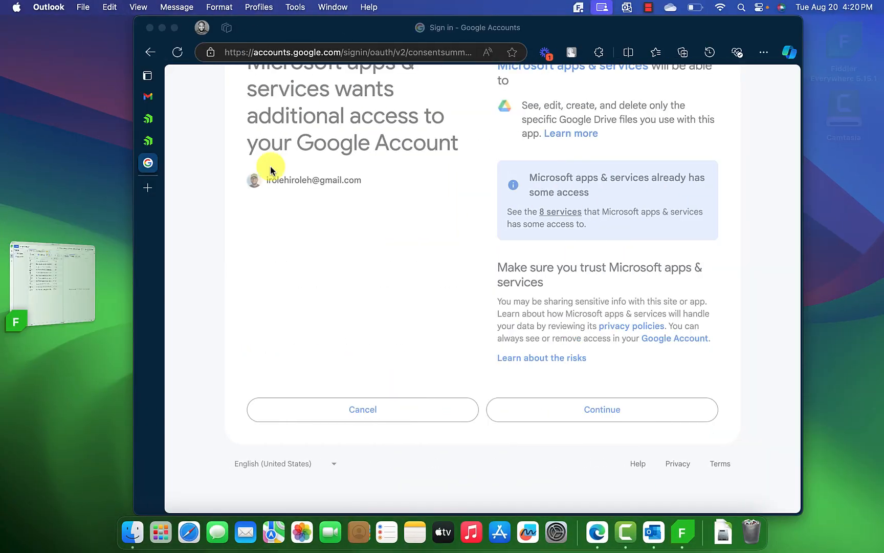
pyautogui.click(72, 282)
# Scroll through the Live Traffic list to review the captured Outlook sessions up to #26
pyautogui.scroll(-1, 456, 279)
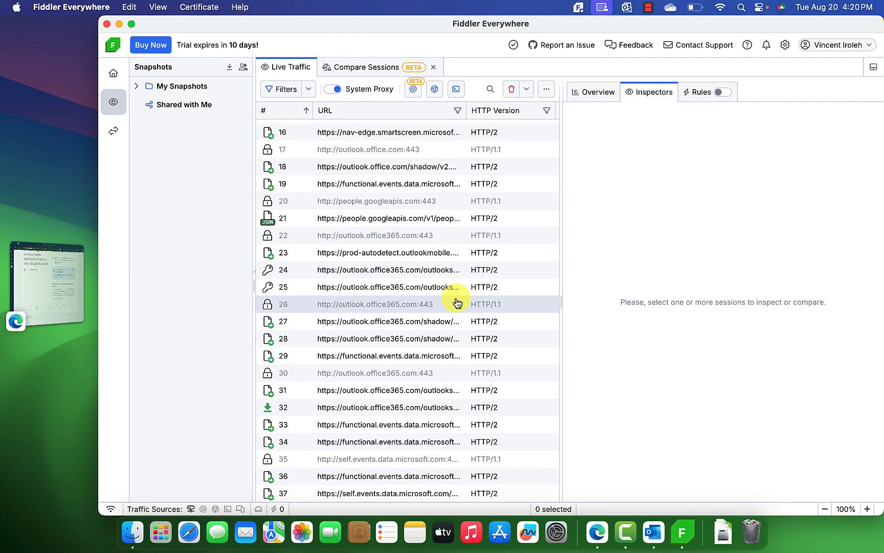
pyautogui.scroll(5, 457, 303)
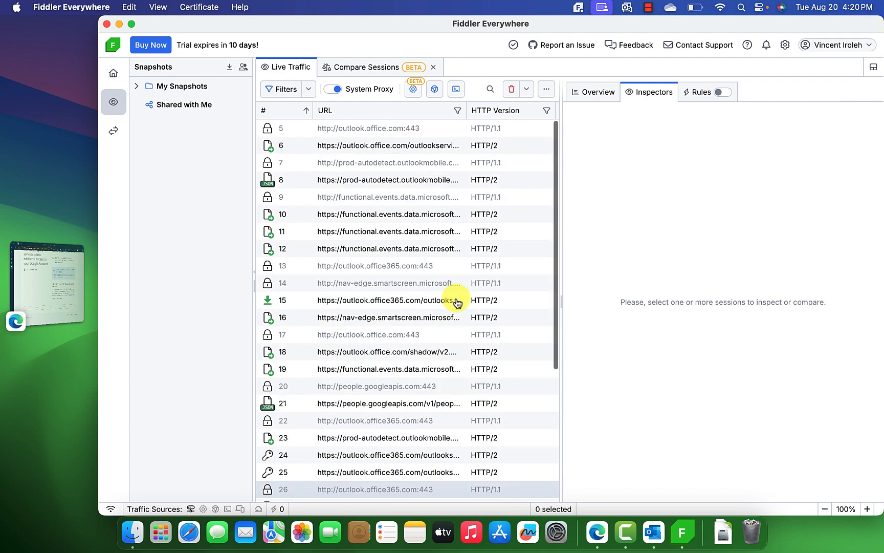
pyautogui.scroll(-5, 457, 303)
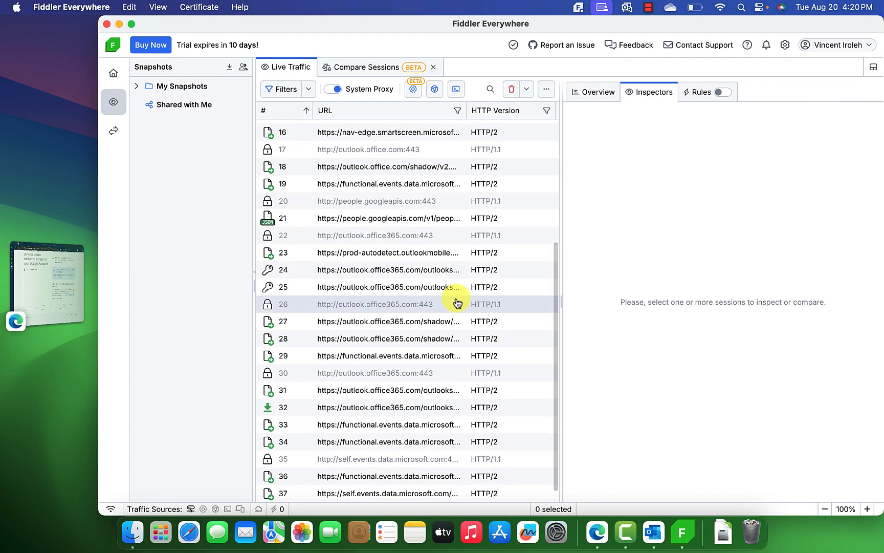
pyautogui.scroll(5, 457, 303)
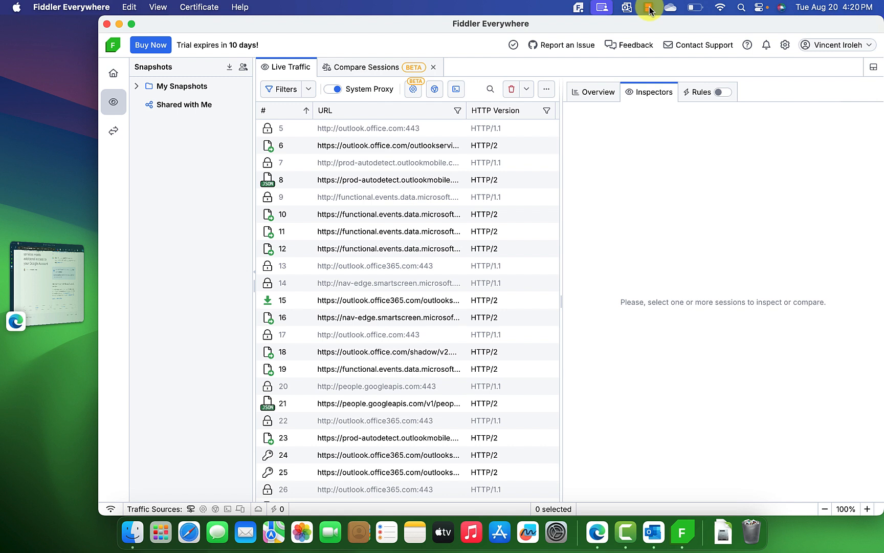
# Pause capturing from the Fiddler menu-bar icon, leaving the system proxy switched off
pyautogui.click(581, 8)
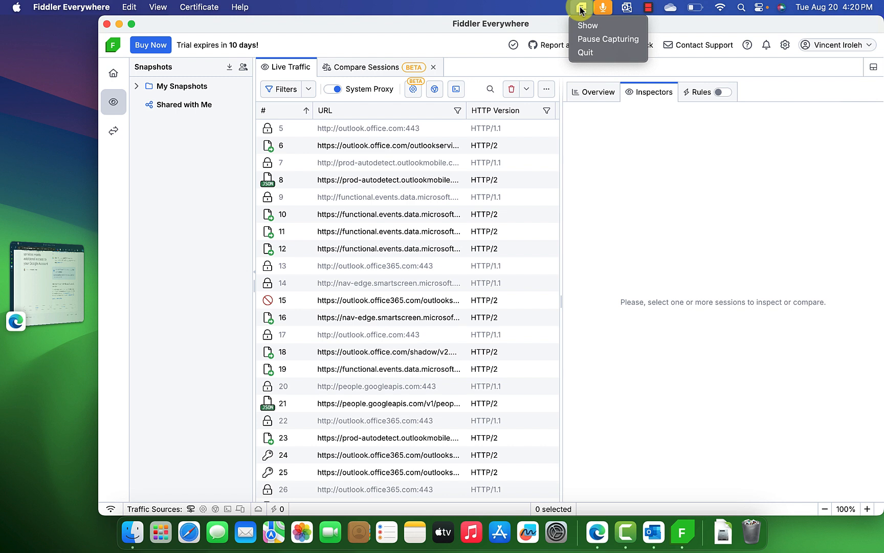
pyautogui.click(596, 40)
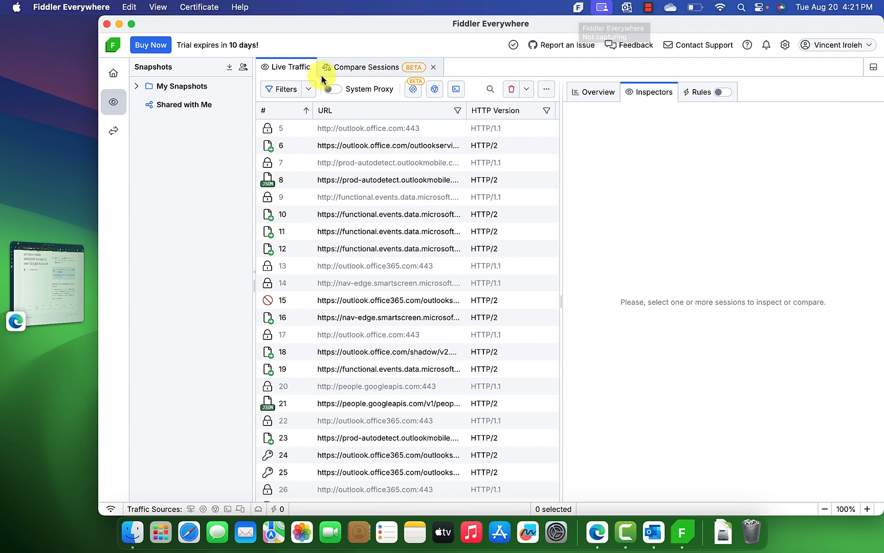
pyautogui.click(335, 90)
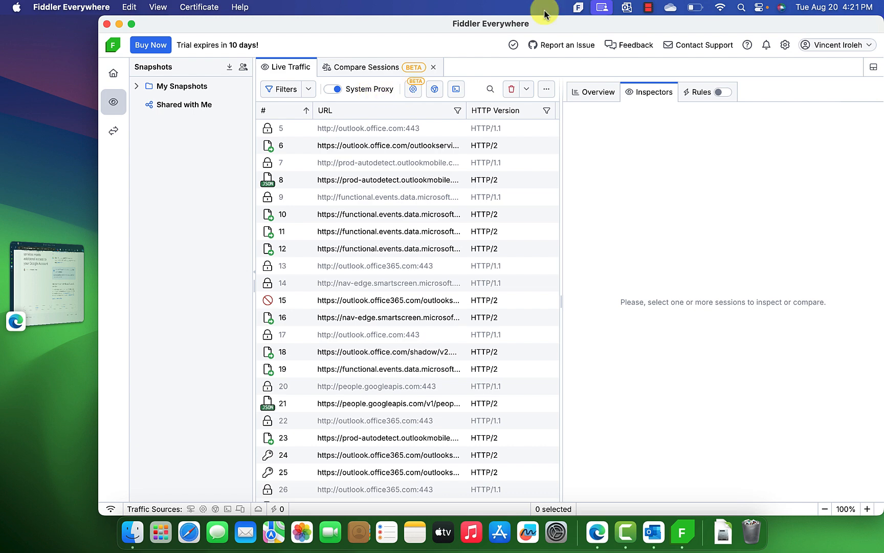
pyautogui.click(578, 8)
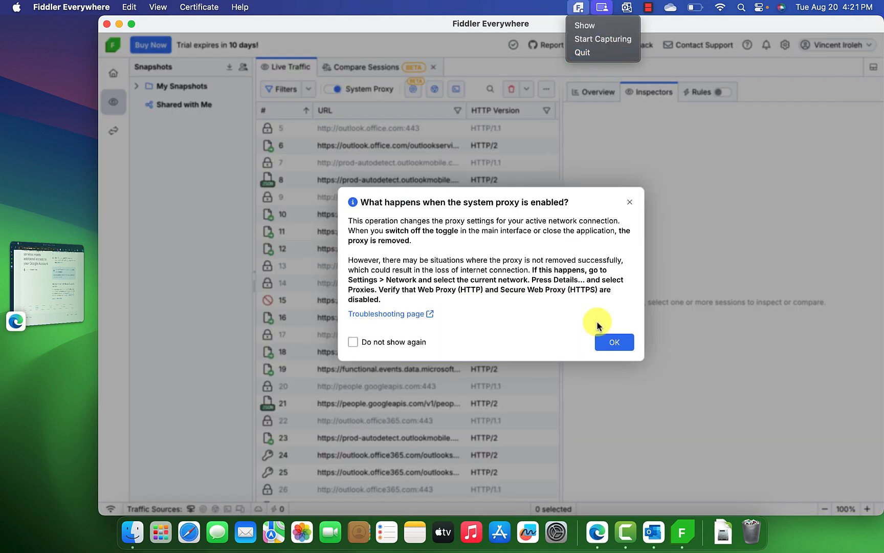
pyautogui.click(614, 341)
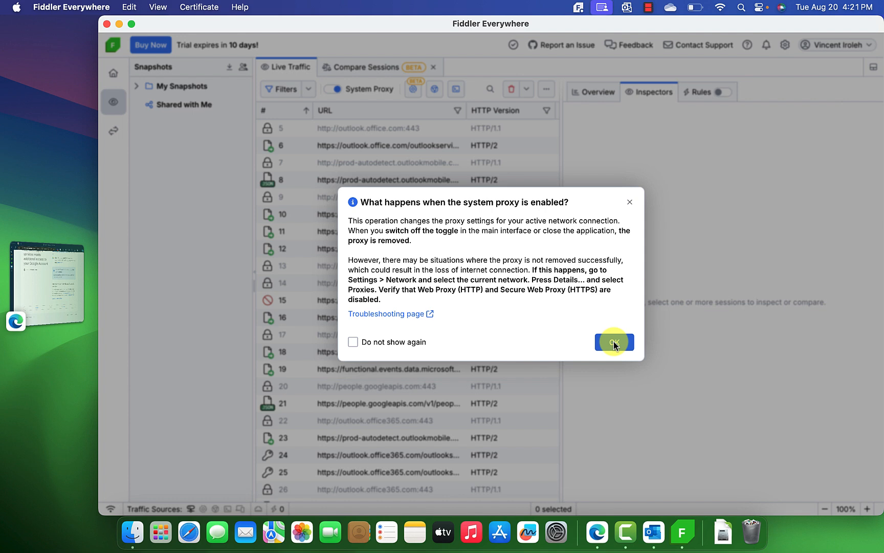
pyautogui.click(613, 341)
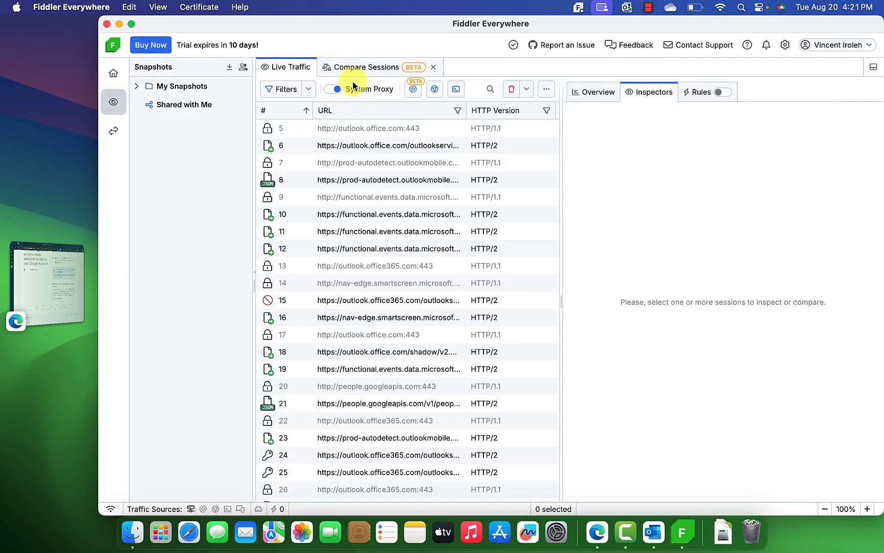
pyautogui.click(579, 8)
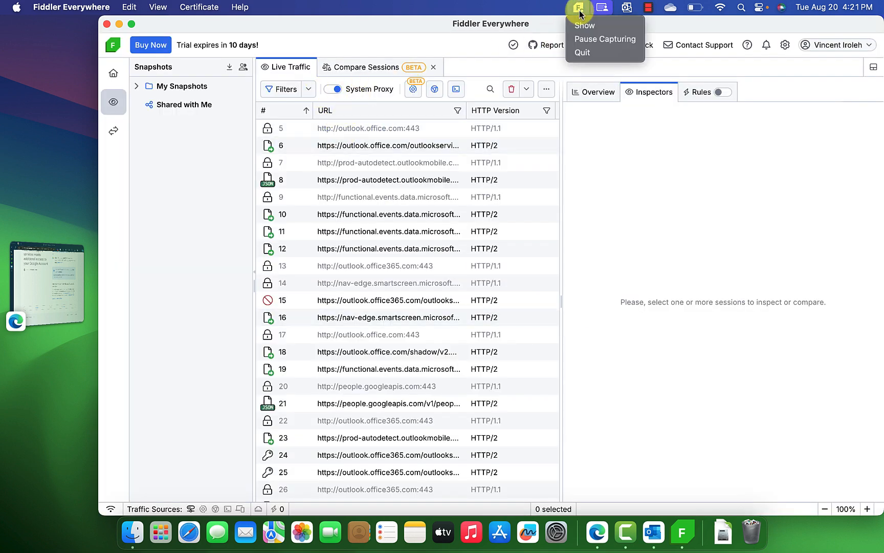
pyautogui.click(599, 42)
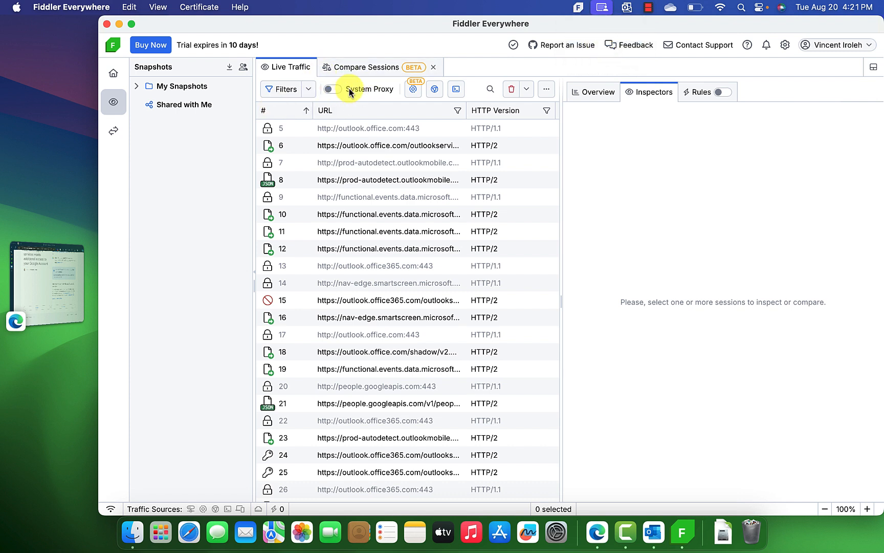
# Expand the Fiddler window to full screen so the session list shows status codes
pyautogui.click(132, 25)
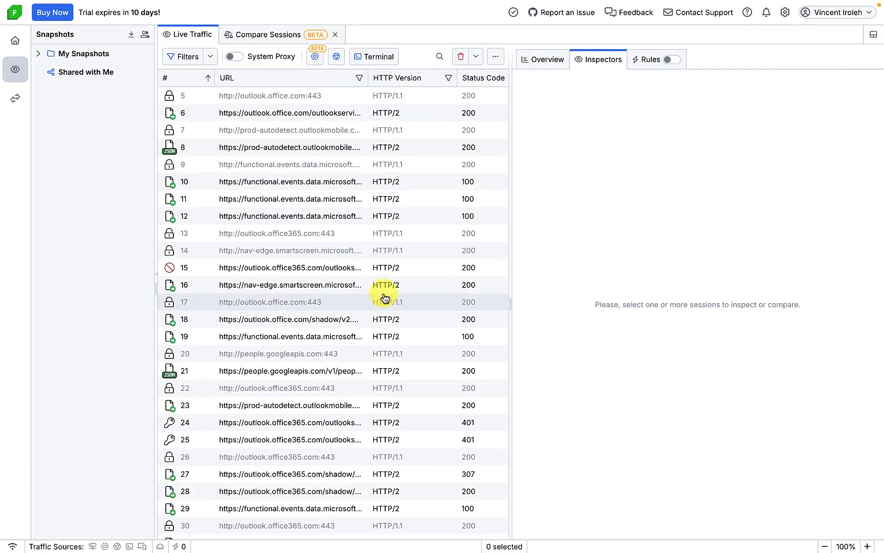
pyautogui.scroll(-5, 384, 297)
pyautogui.scroll(5, 383, 300)
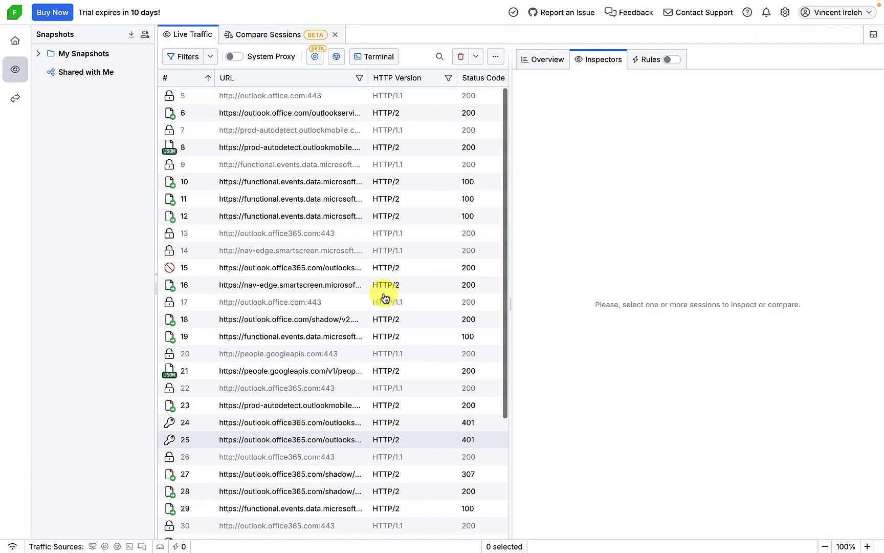
# Turn the system proxy on, accept its warning, then switch it back off
pyautogui.click(237, 56)
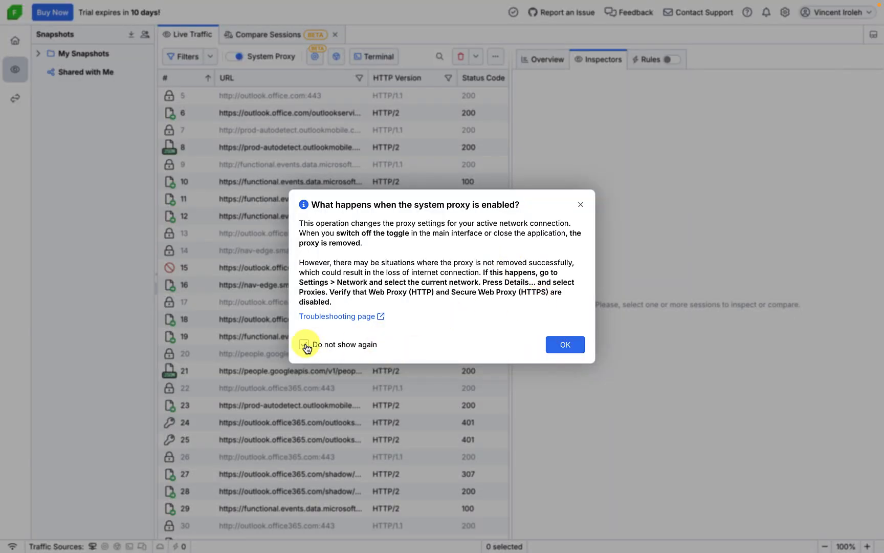
pyautogui.click(567, 346)
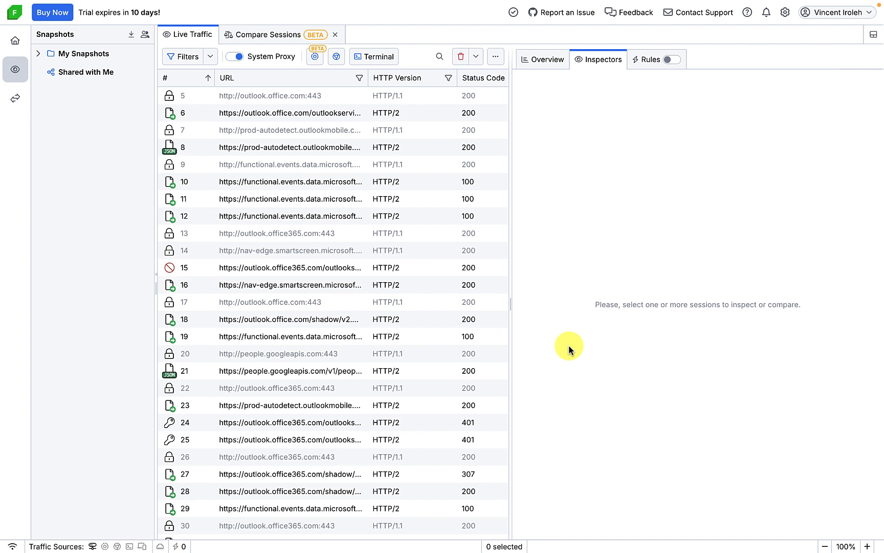
pyautogui.click(233, 56)
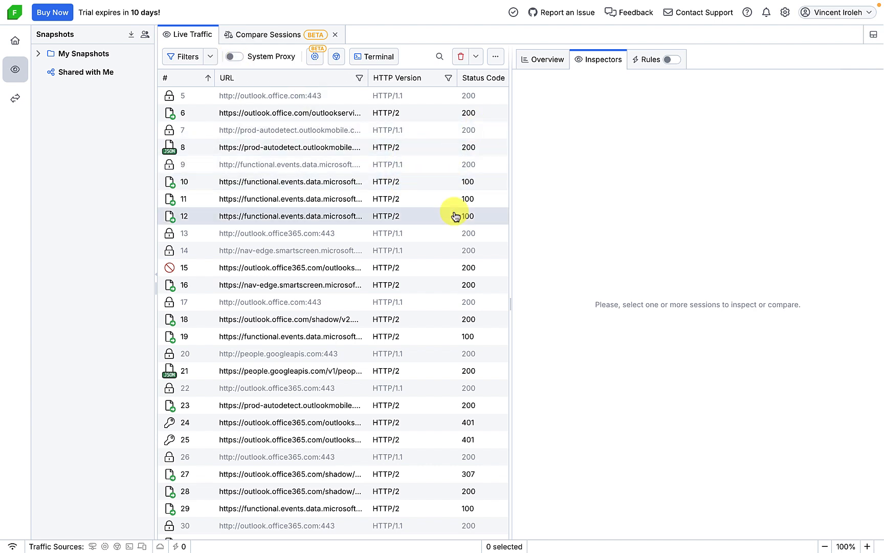
# Choose Save from the session list's More Actions menu to start a snapshot
pyautogui.click(495, 57)
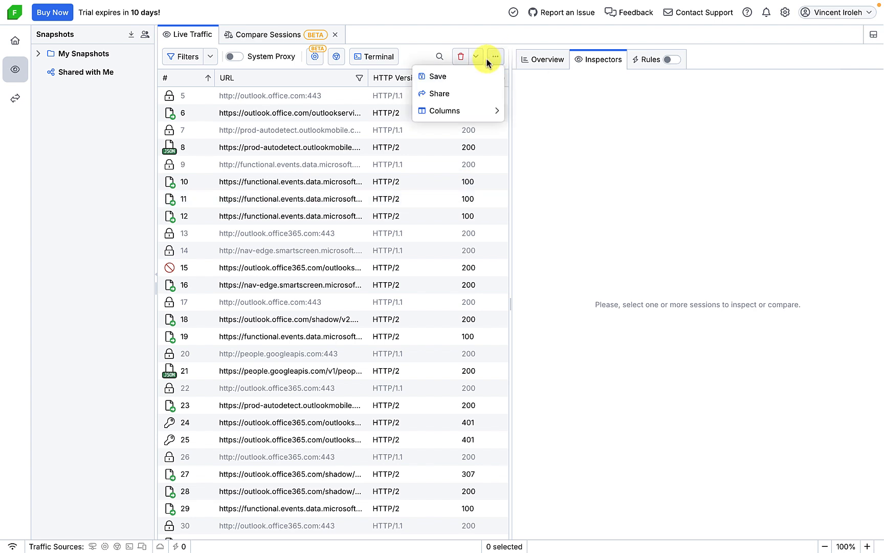
pyautogui.click(443, 76)
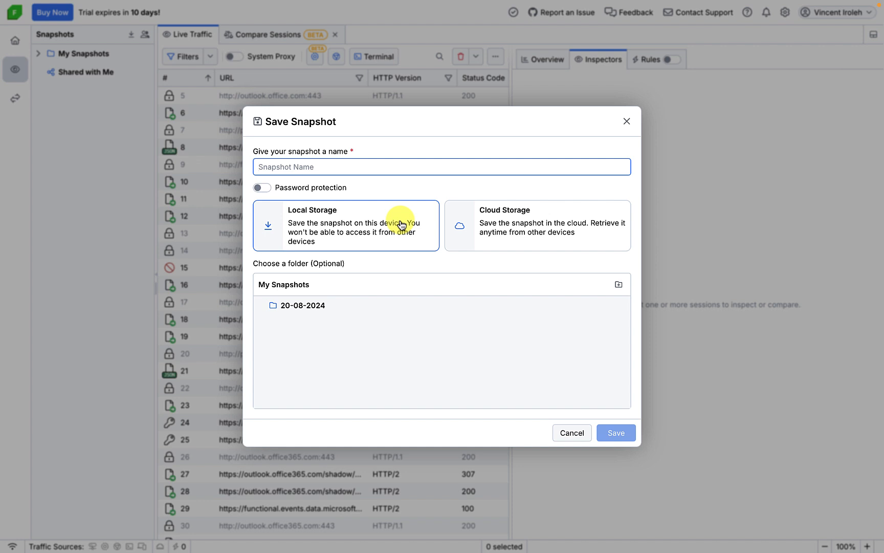
# Name the snapshot 'outlook-trace-macbook' and choose Cloud Storage
pyautogui.write('out')
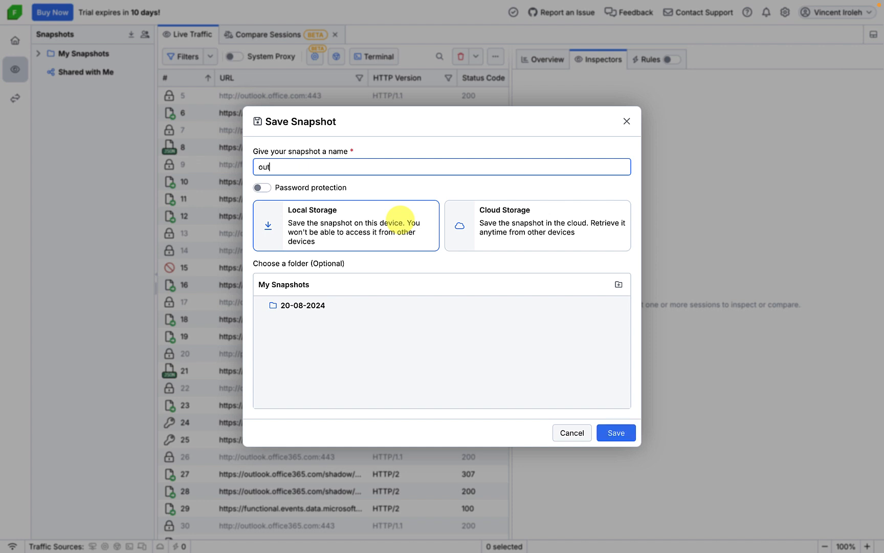
pyautogui.write('look-trace-')
pyautogui.write('macbook')
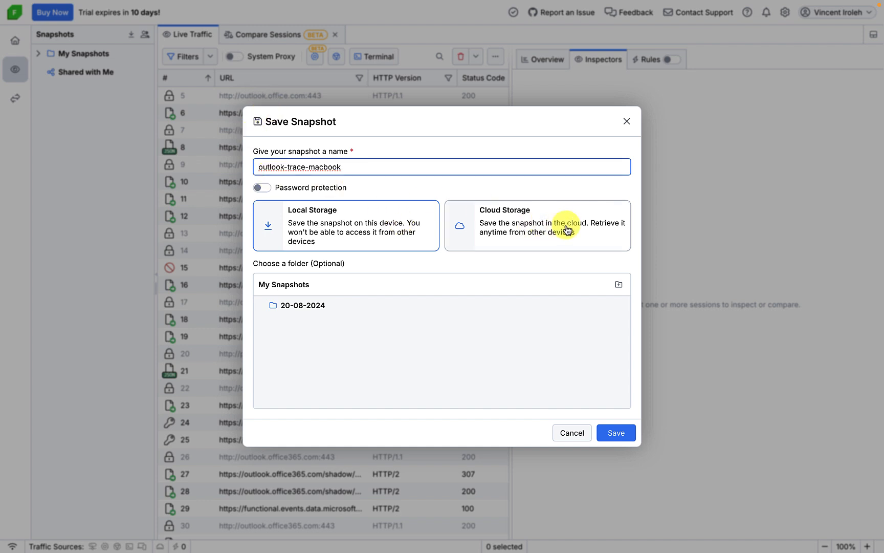
pyautogui.click(527, 236)
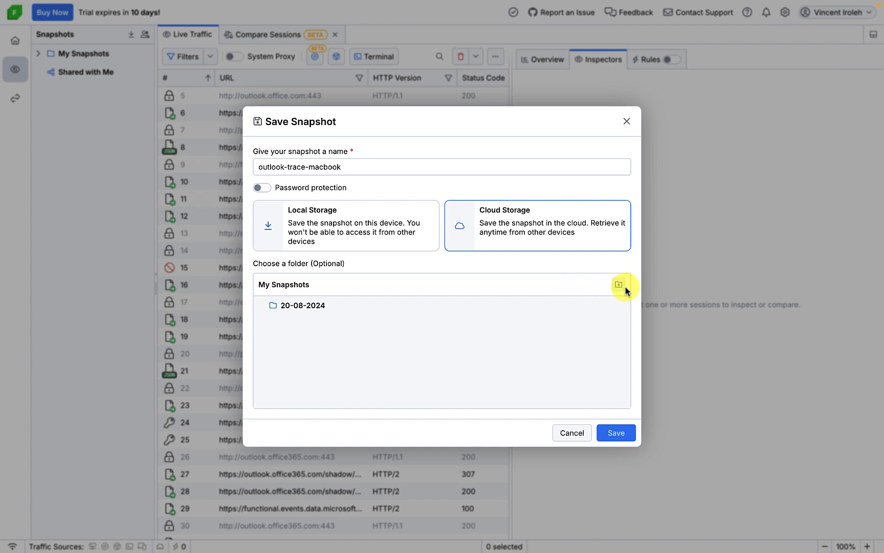
# Create a Demo-session folder inside 20-08-2024 and save the snapshot there
pyautogui.click(300, 306)
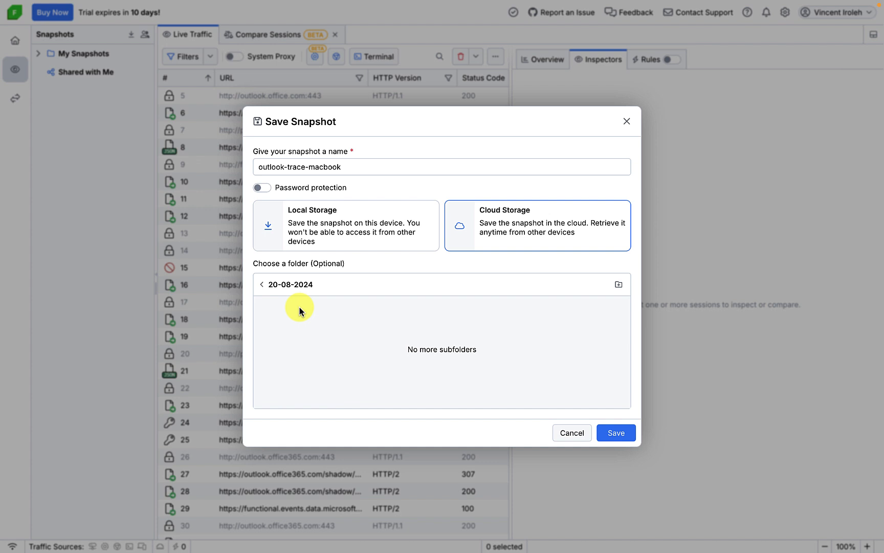
pyautogui.click(261, 286)
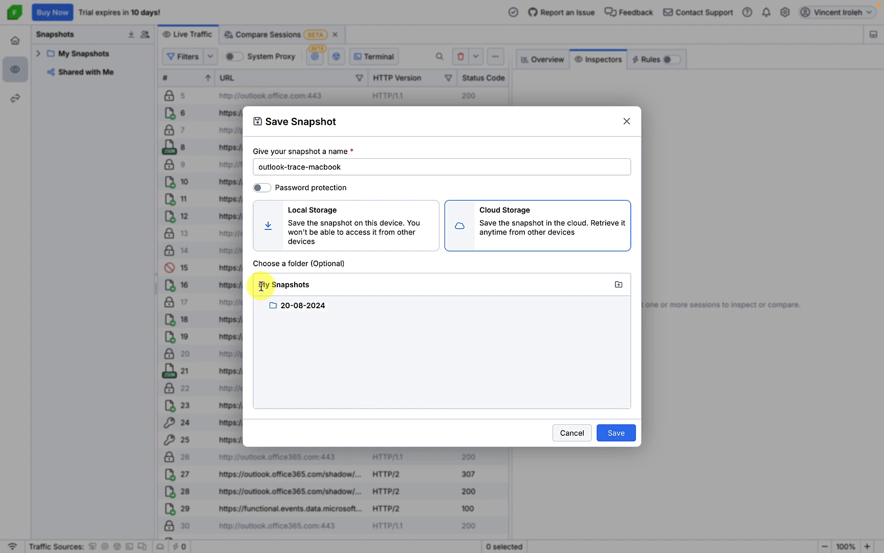
pyautogui.click(367, 307)
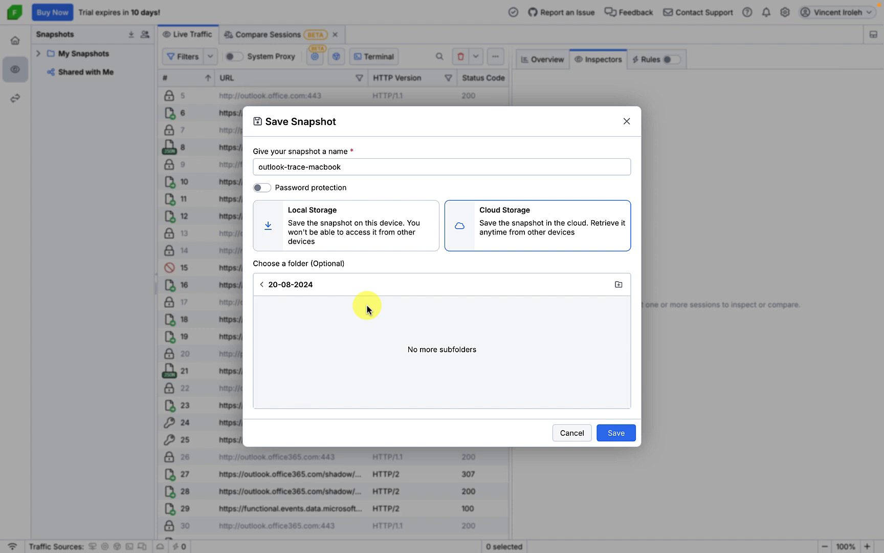
pyautogui.click(262, 284)
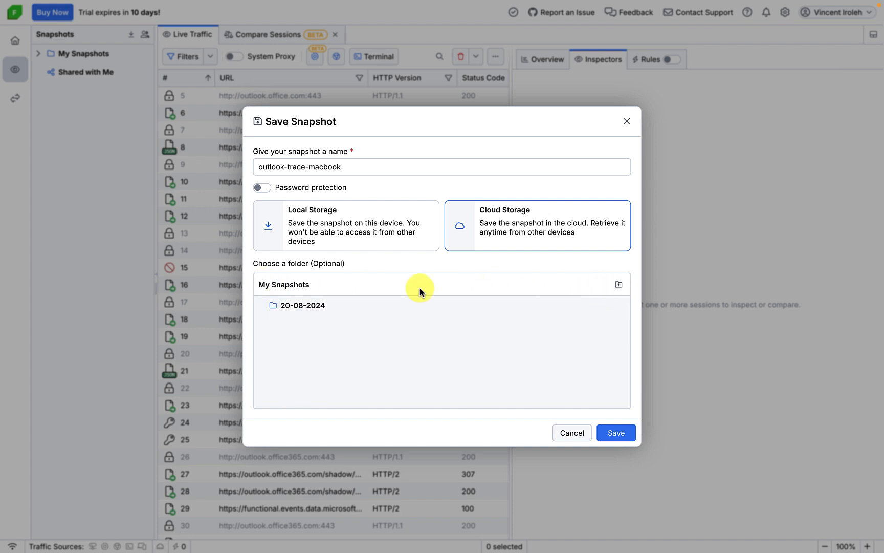
pyautogui.click(308, 306)
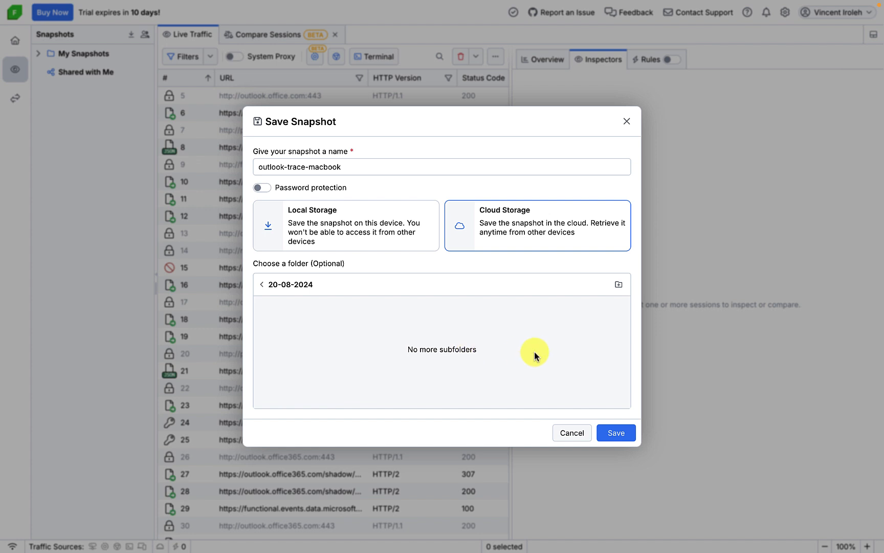
pyautogui.click(619, 284)
pyautogui.press('BackSpace')
pyautogui.press('BackSpace')
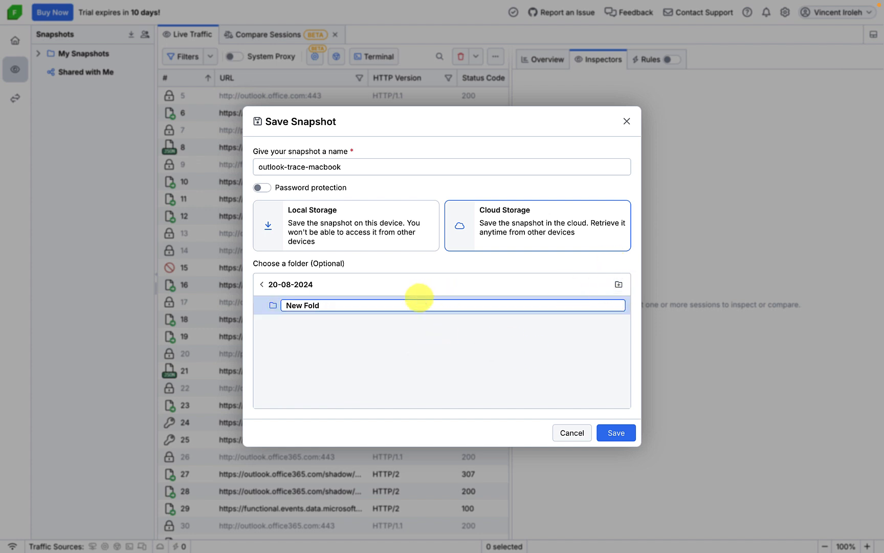
pyautogui.press('BackSpace')
pyautogui.press('BackSpace')
pyautogui.press('BackSpace')
pyautogui.press('BackSpace')
pyautogui.press('BackSpace')
pyautogui.press('BackSpace')
pyautogui.press('BackSpace')
pyautogui.press('BackSpace')
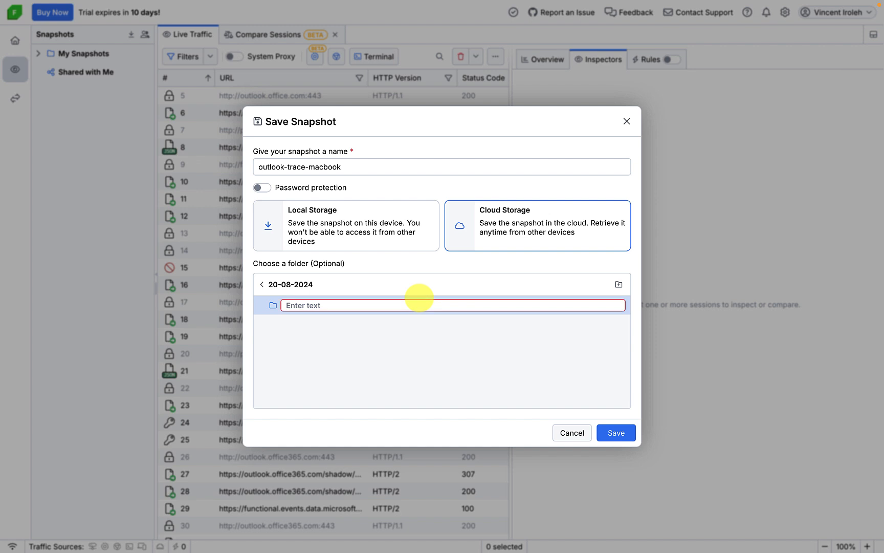
pyautogui.write('Demo-session')
pyautogui.press('Return')
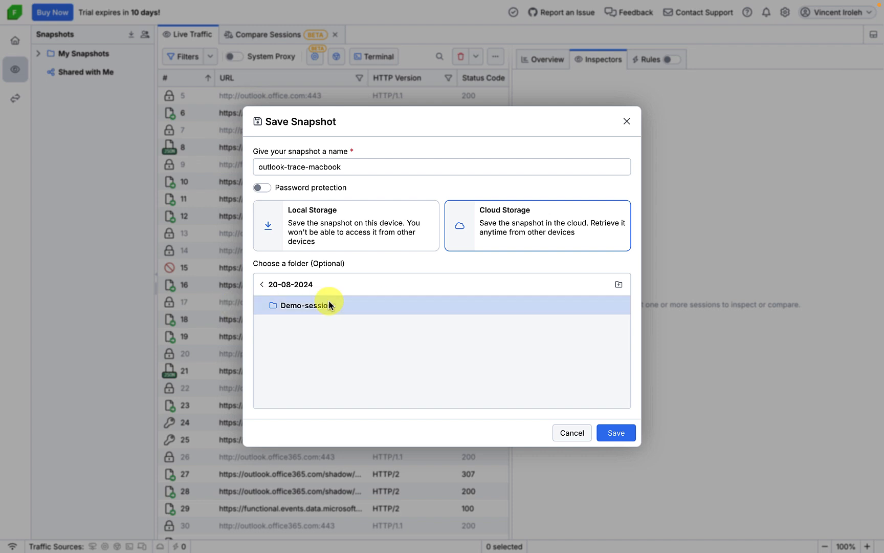
pyautogui.click(331, 306)
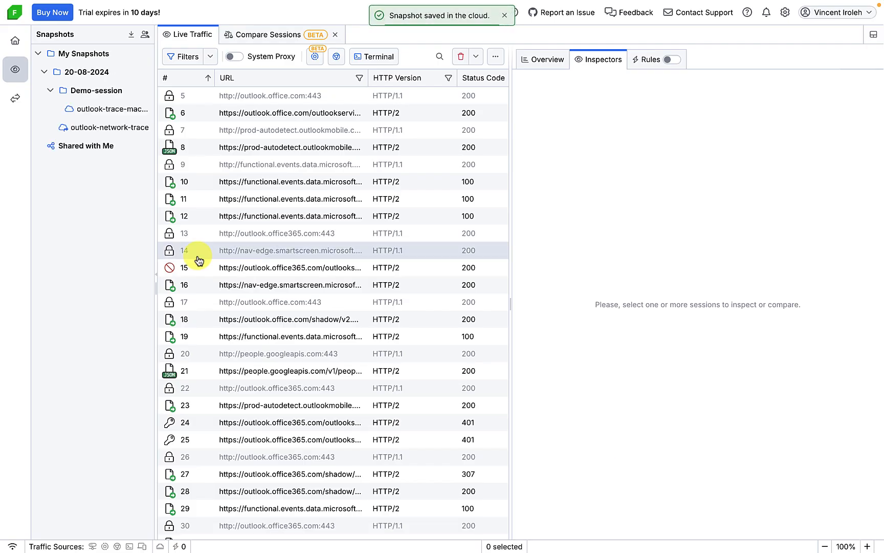
# Expand 20-08-2024 and Demo-session, widen the snapshots panel, and select outlook-trace-macbook
pyautogui.click(50, 91)
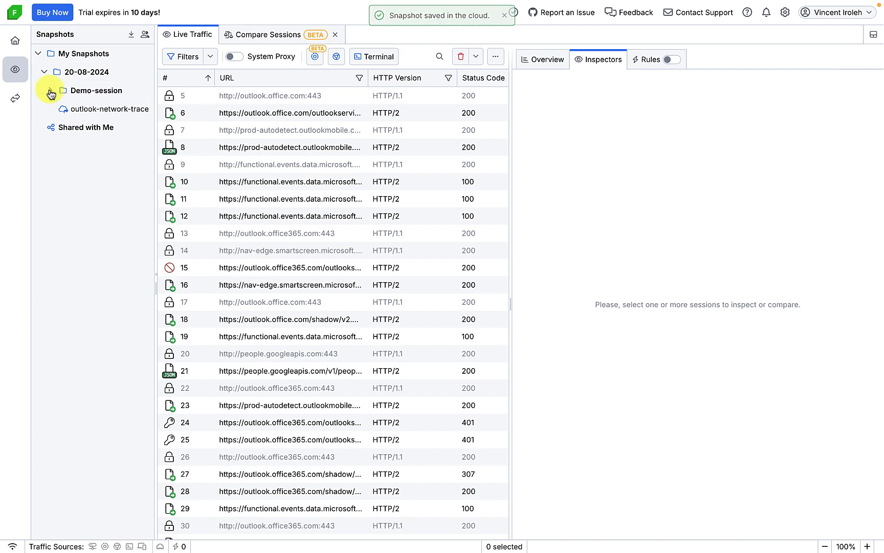
pyautogui.click(44, 72)
pyautogui.click(44, 73)
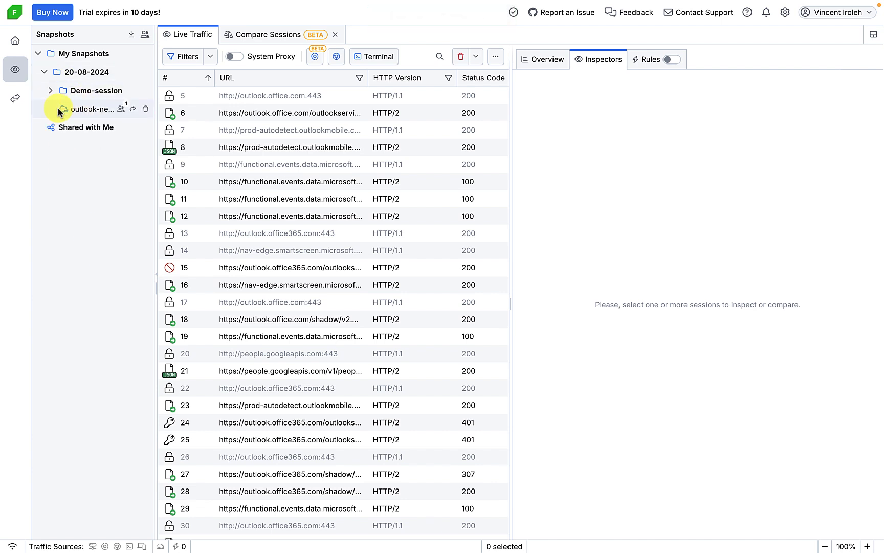
pyautogui.click(47, 74)
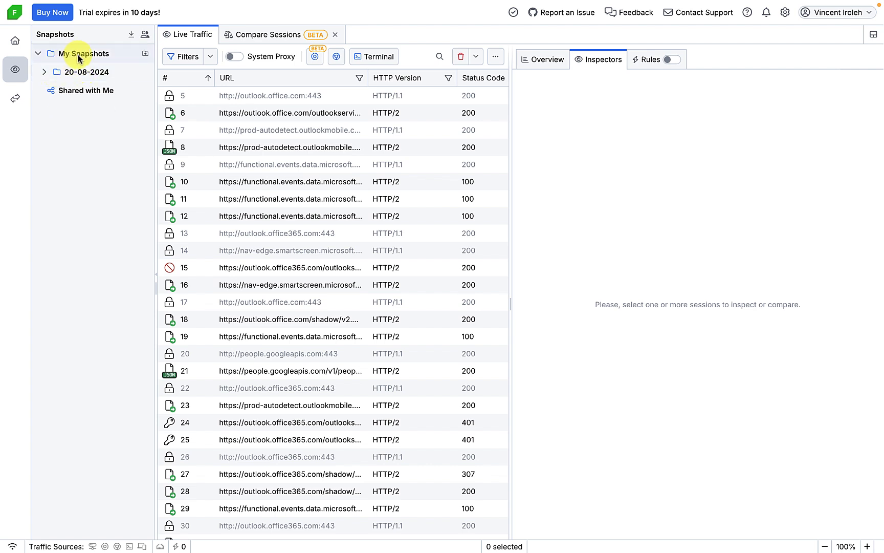
pyautogui.click(45, 73)
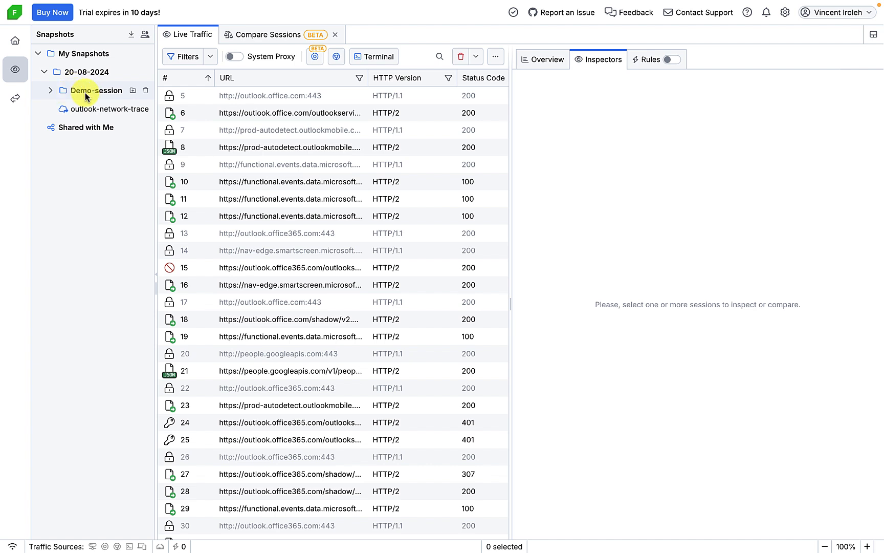
pyautogui.click(49, 92)
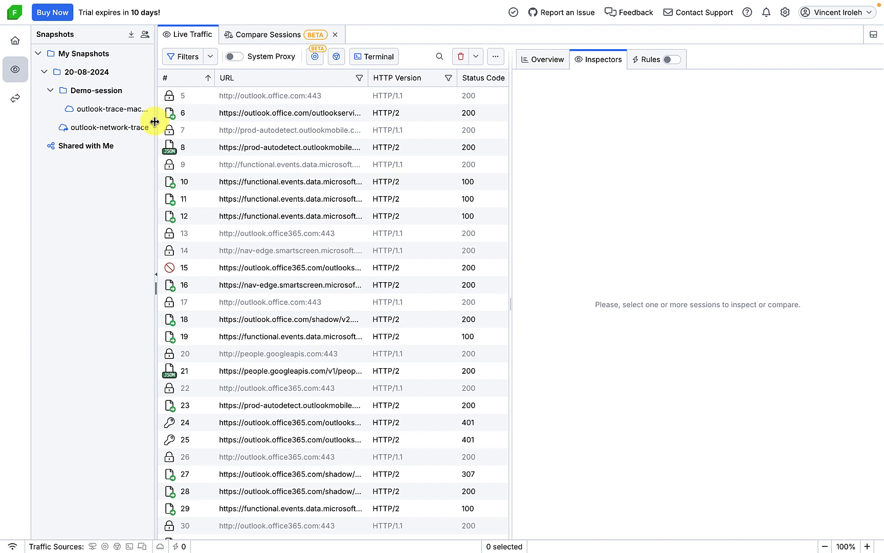
pyautogui.moveTo(155, 122); pyautogui.dragTo(215, 123)
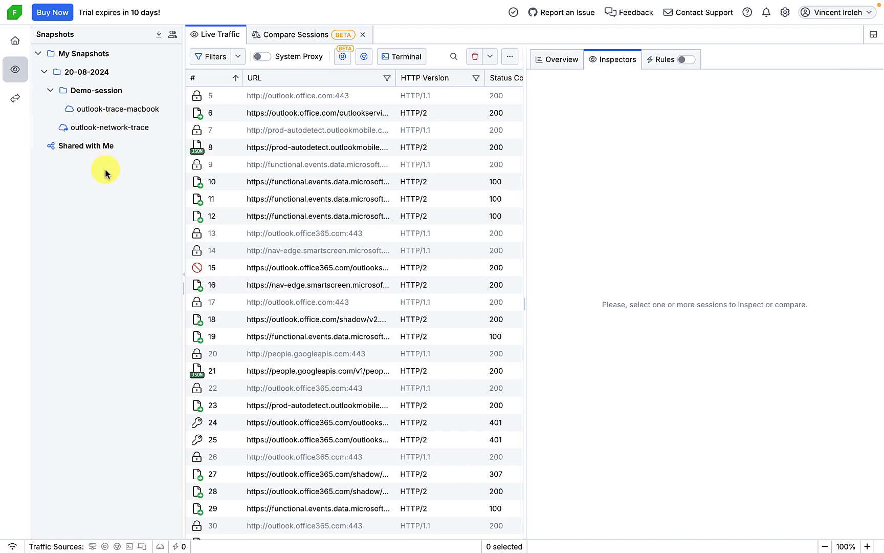
pyautogui.click(96, 113)
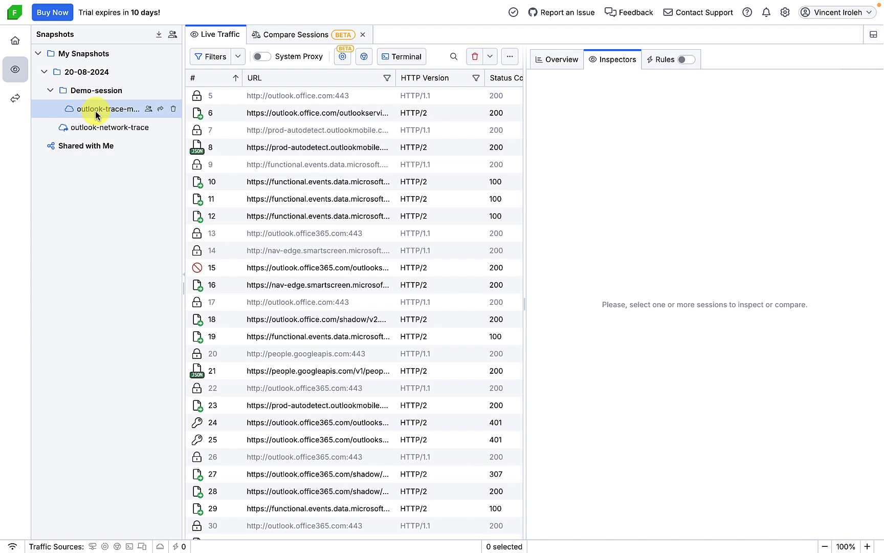
# Confirm outlook-trace-macbook's shared-access settings and bring up its Share Snapshot dialog
pyautogui.click(149, 110)
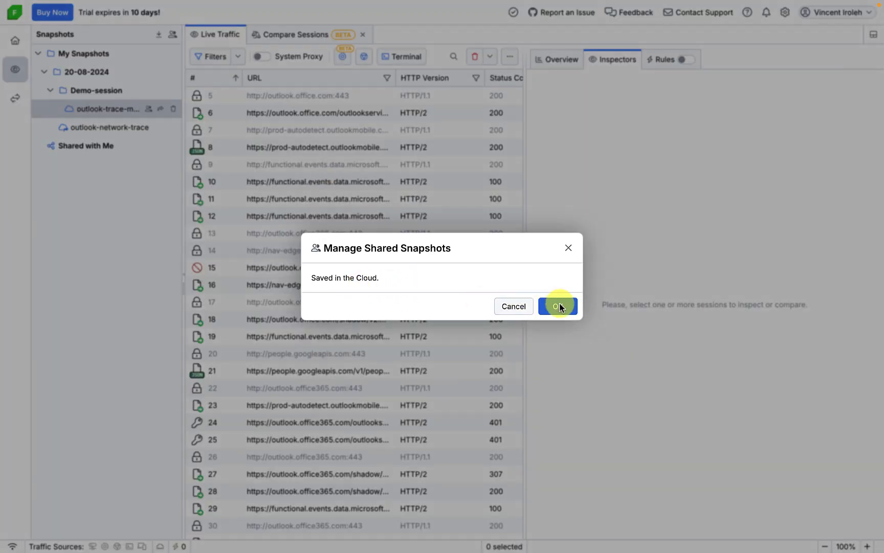
pyautogui.click(572, 309)
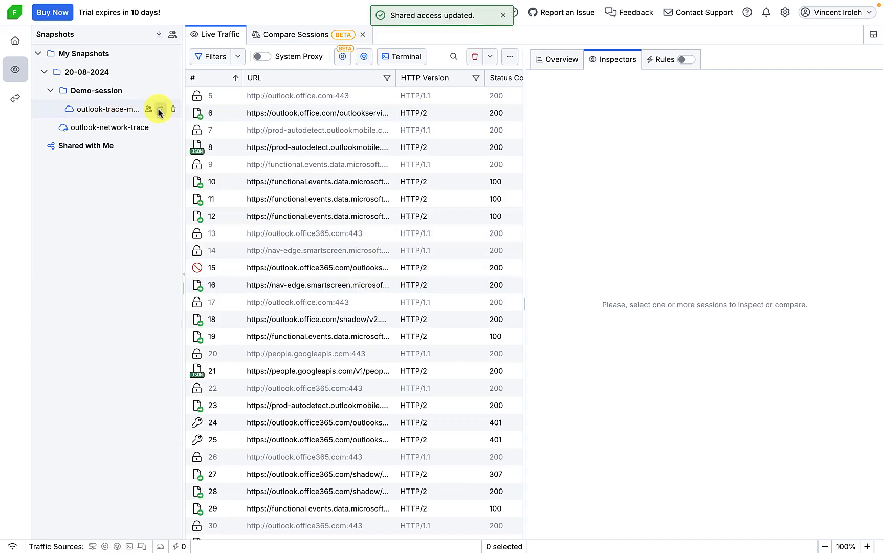
pyautogui.click(160, 109)
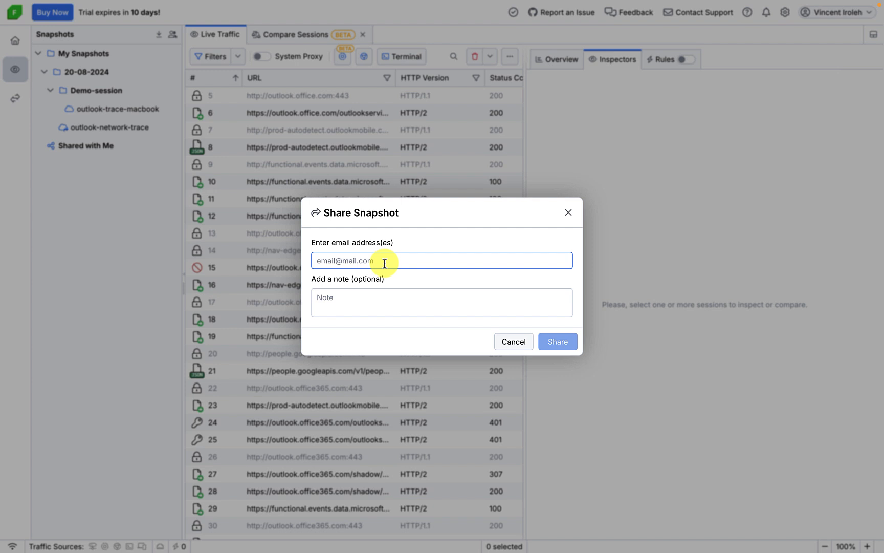
# Enter the recipient's e-mail address in the Share Snapshot dialog
pyautogui.press('Return')
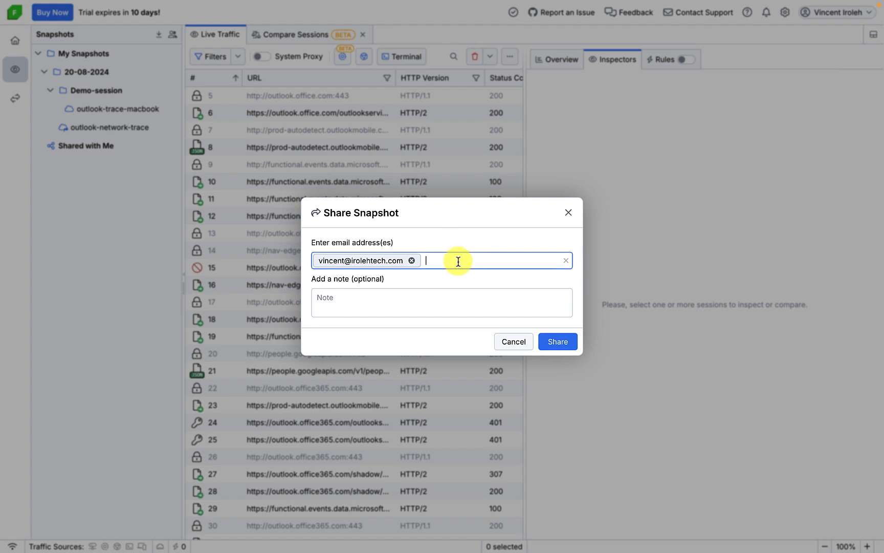
# Add the note 'see the network trace as requested.' and share the snapshot
pyautogui.click(345, 302)
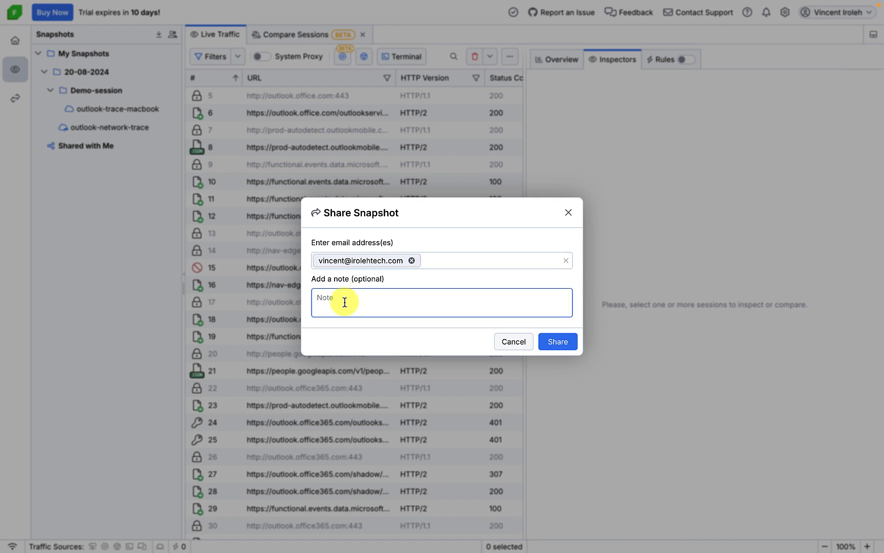
pyautogui.write('C')
pyautogui.press('BackSpace')
pyautogui.write('see the netwqork')
pyautogui.press('BackSpace')
pyautogui.press('BackSpace')
pyautogui.press('BackSpace')
pyautogui.press('BackSpace')
pyautogui.write('ork ktrce')
pyautogui.press('BackSpace')
pyautogui.press('BackSpace')
pyautogui.press('BackSpace')
pyautogui.press('BackSpace')
pyautogui.press('BackSpace')
pyautogui.write('trace aay')
pyautogui.press('BackSpace')
pyautogui.press('BackSpace')
pyautogui.write('s requested.')
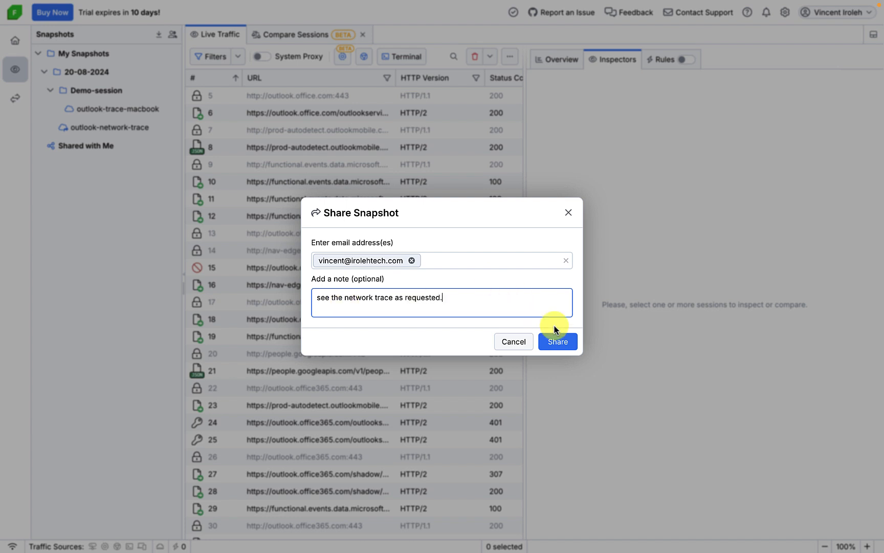
pyautogui.click(557, 343)
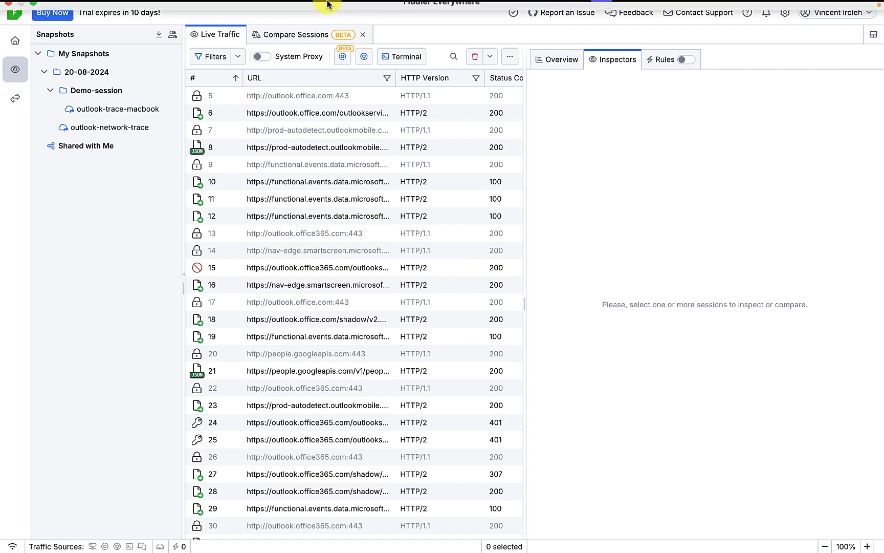
# Switch to the desktop space with the browser and back to full-screen Fiddler
pyautogui.hscroll(3, 432, 205)
pyautogui.hscroll(3, 433, 204)
pyautogui.hscroll(-2, 430, 203)
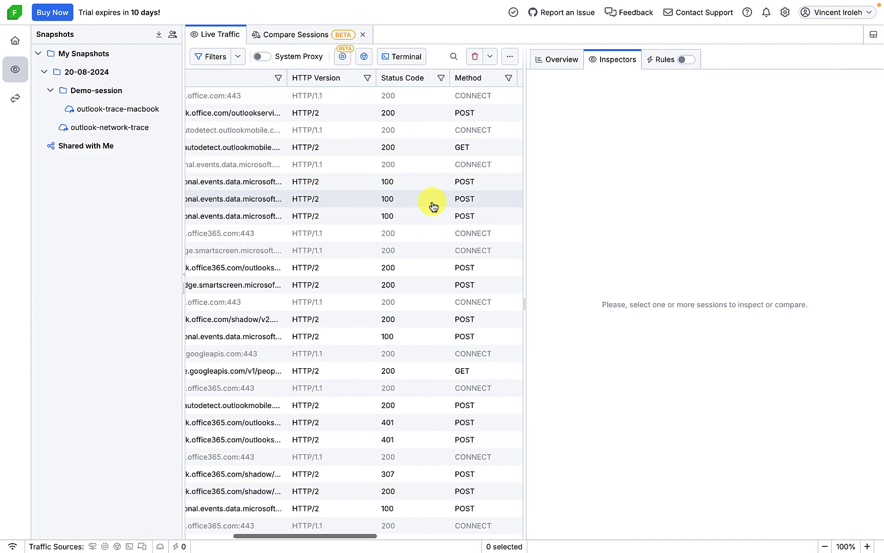
pyautogui.hotkey('ctrl', 'Left')
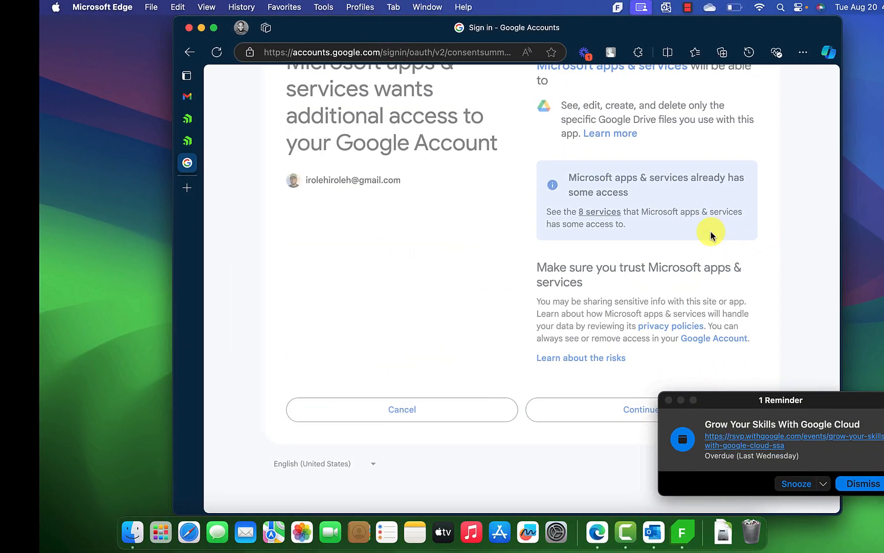
pyautogui.hotkey('ctrl', 'Right')
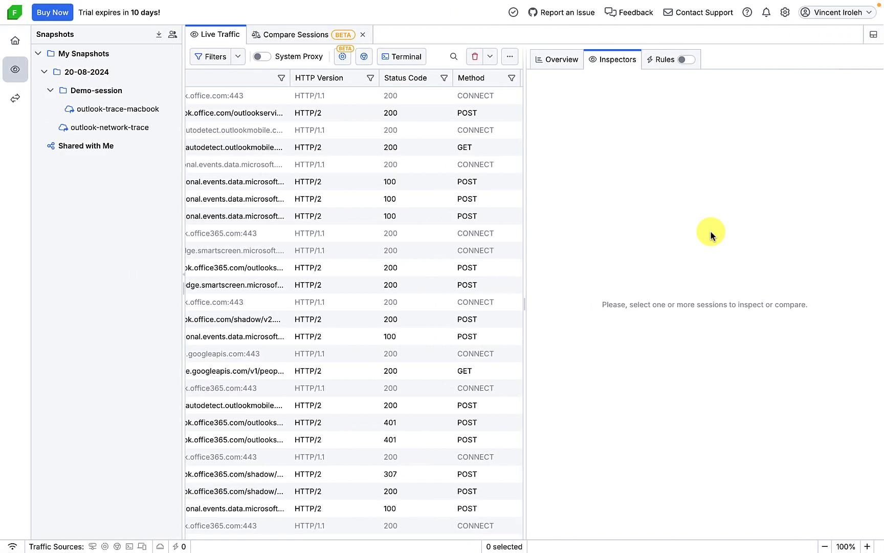
# Take Fiddler out of full screen and snooze the Google Cloud reminder
pyautogui.moveTo(46, 5)
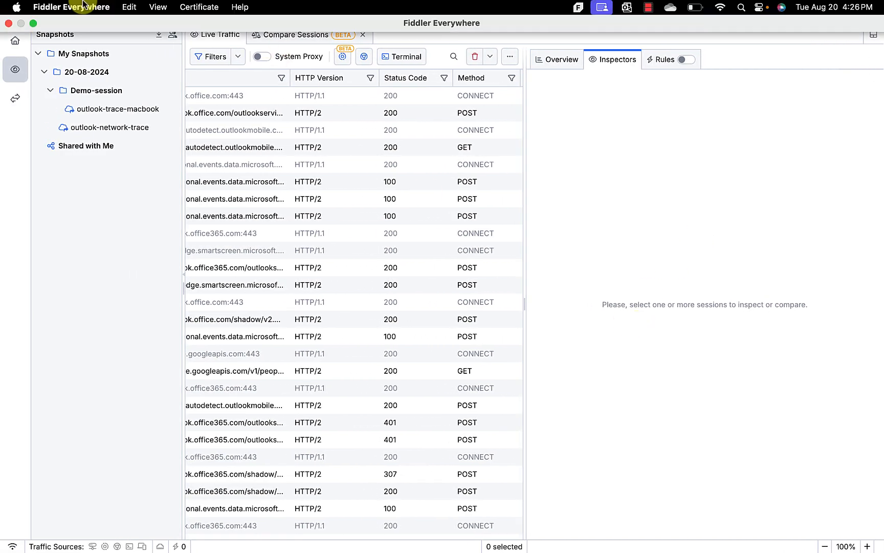
pyautogui.click(33, 23)
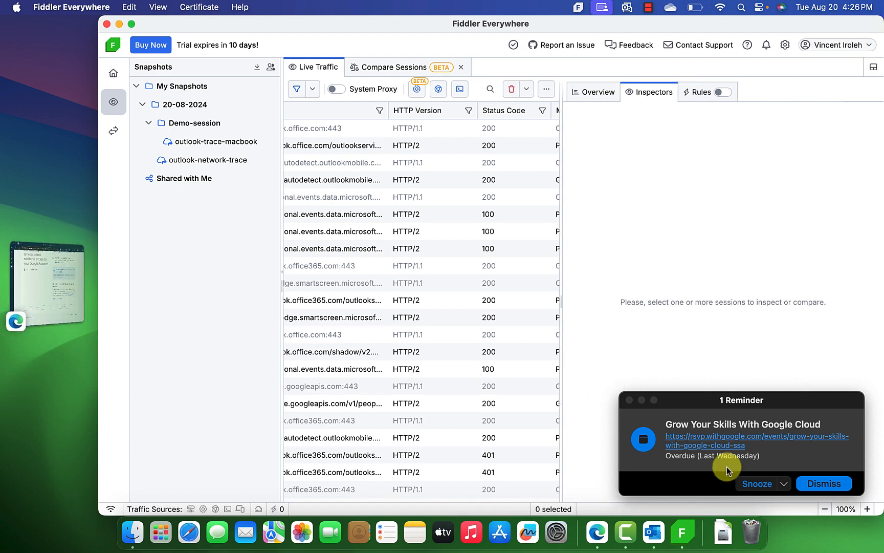
pyautogui.click(759, 485)
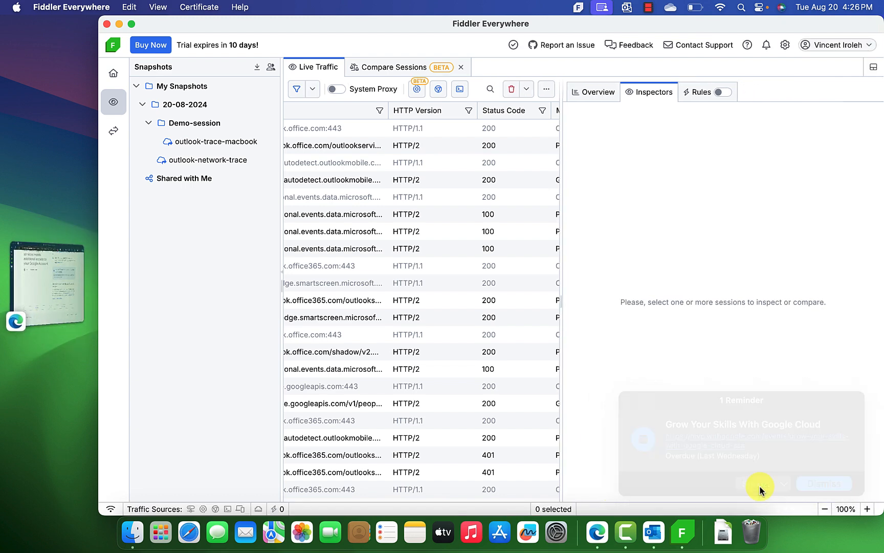
# Bring Outlook to full screen and open the newest Fiddler share e-mail in the Inbox
pyautogui.click(651, 535)
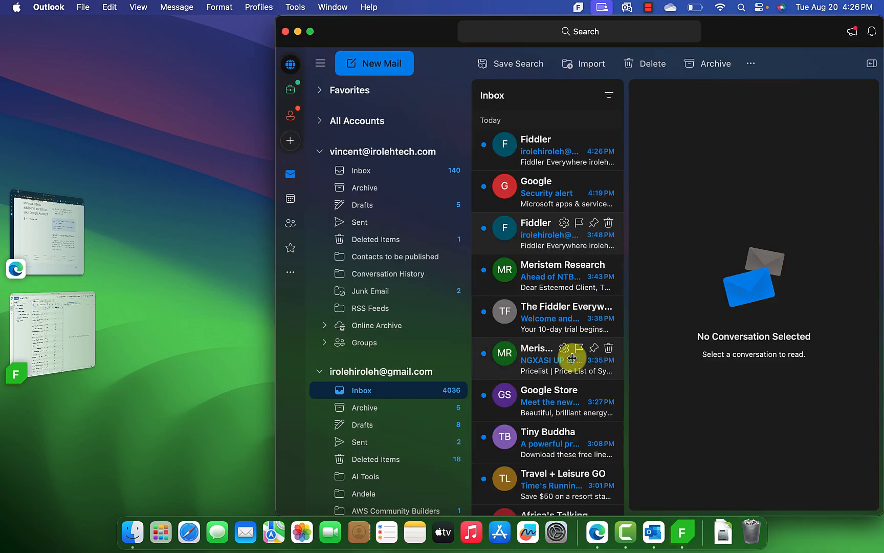
pyautogui.click(310, 32)
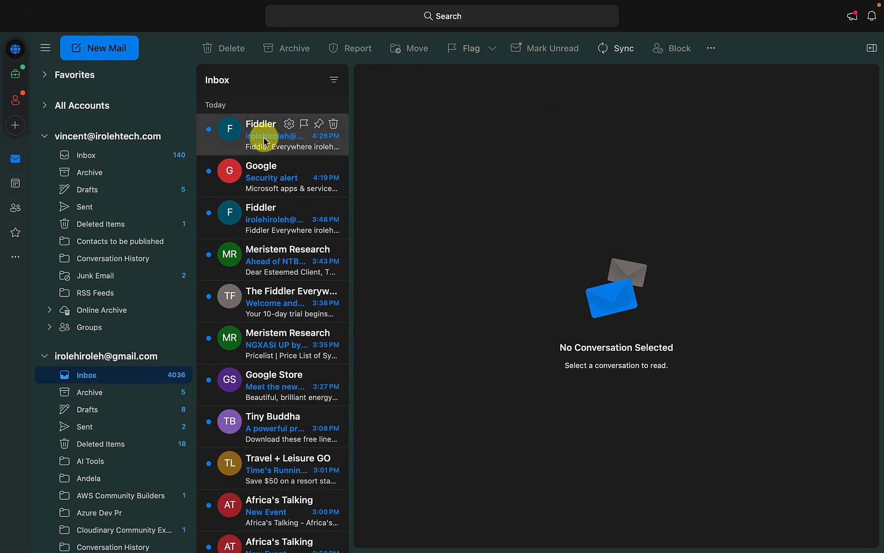
pyautogui.click(264, 142)
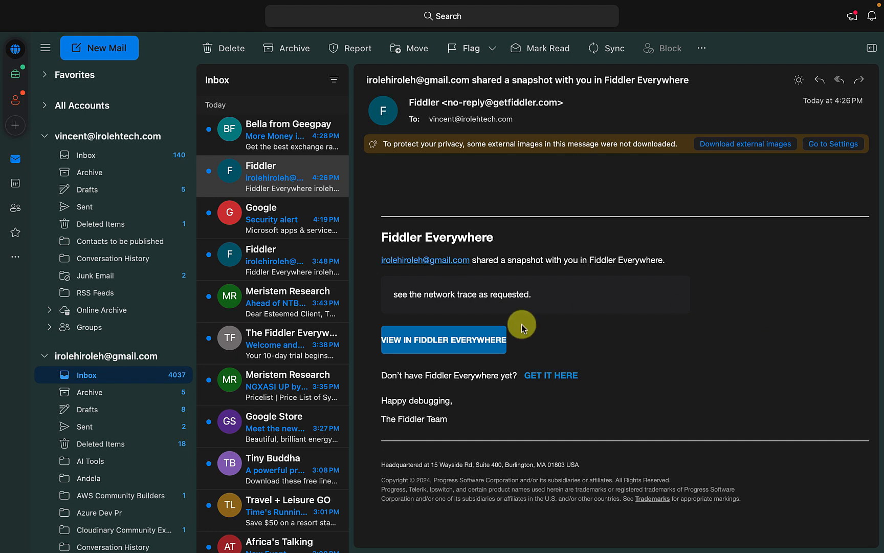
# Open the outlook-trace-macbook snapshot full screen and check its JSON body and Overview: 200 Connection Established, TLS 1.3
pyautogui.click(450, 340)
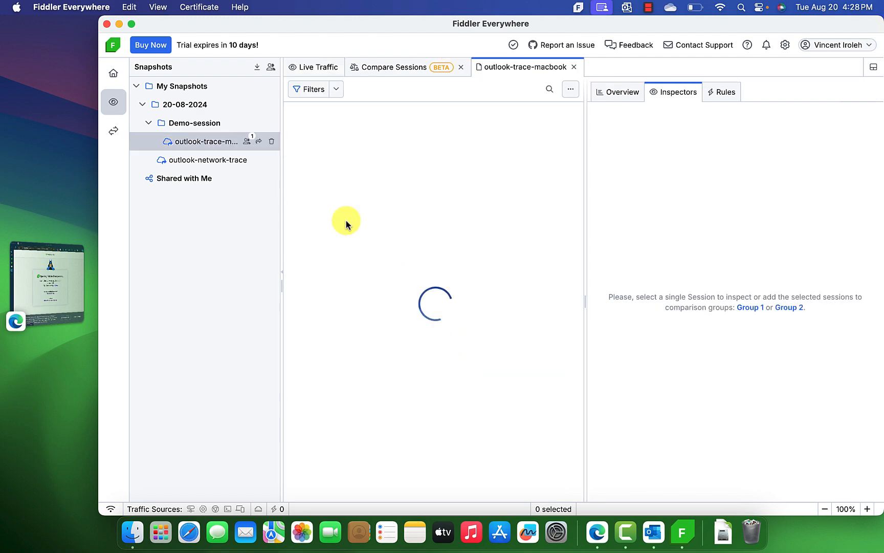
pyautogui.click(133, 26)
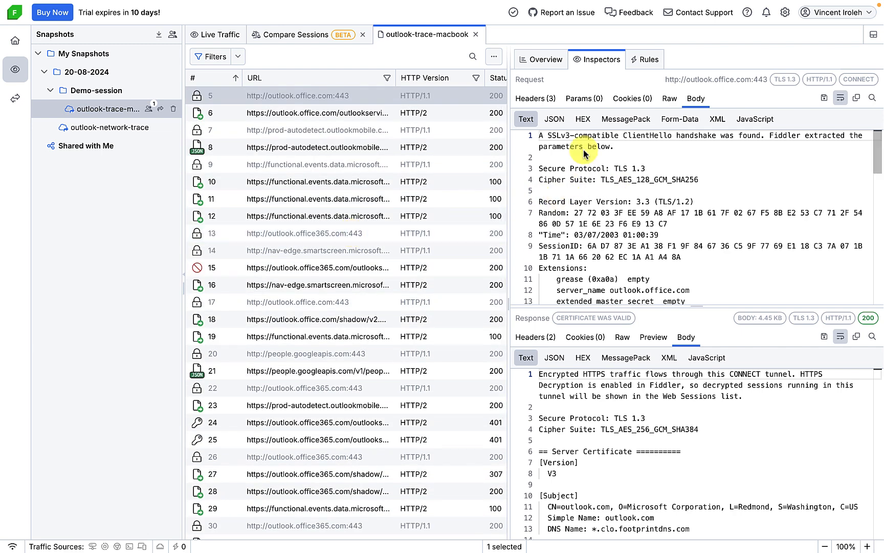
pyautogui.click(554, 119)
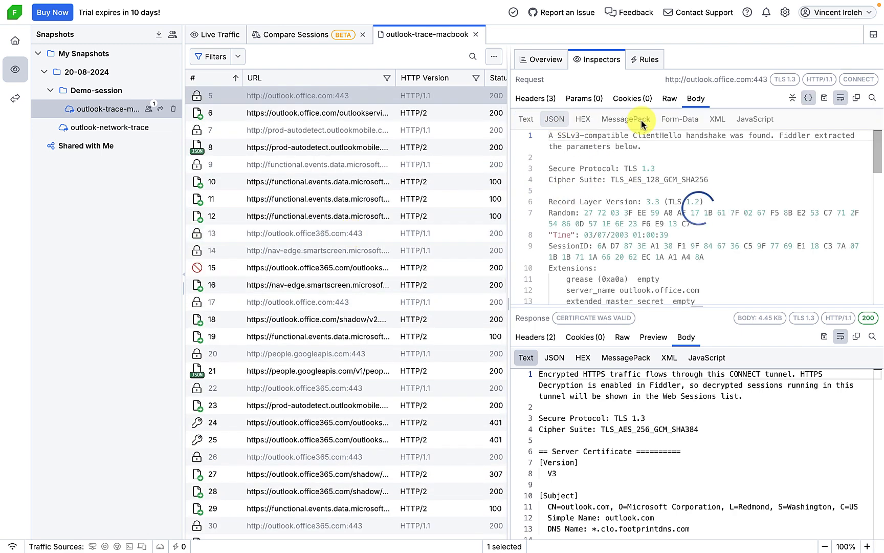
pyautogui.click(540, 61)
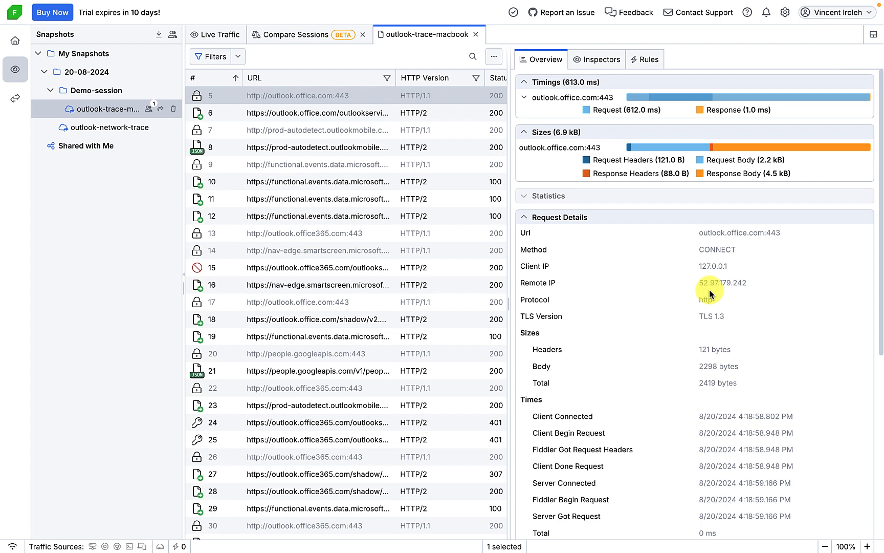
pyautogui.scroll(-6, 710, 293)
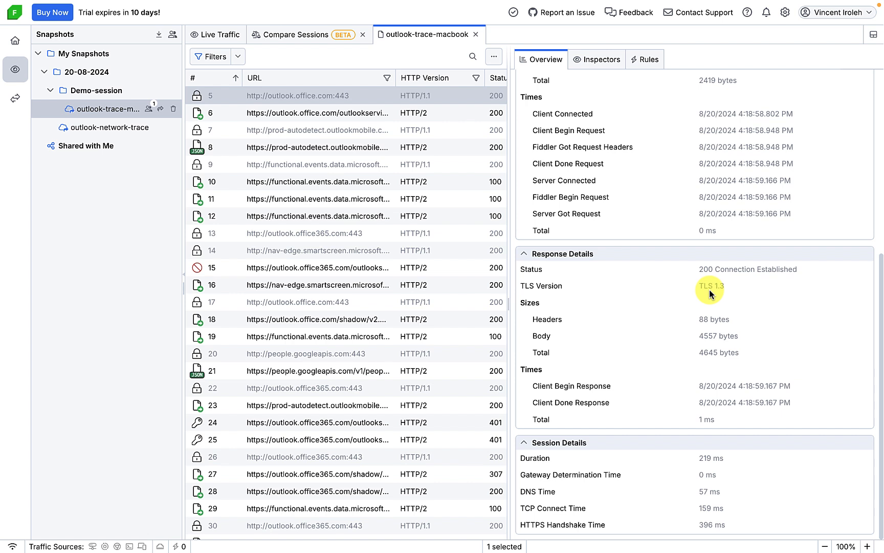
pyautogui.moveTo(605, 1)
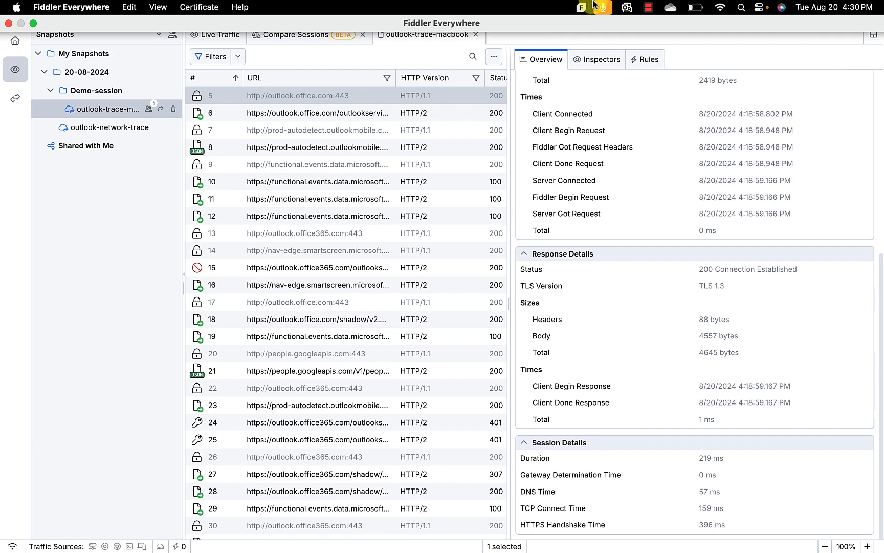